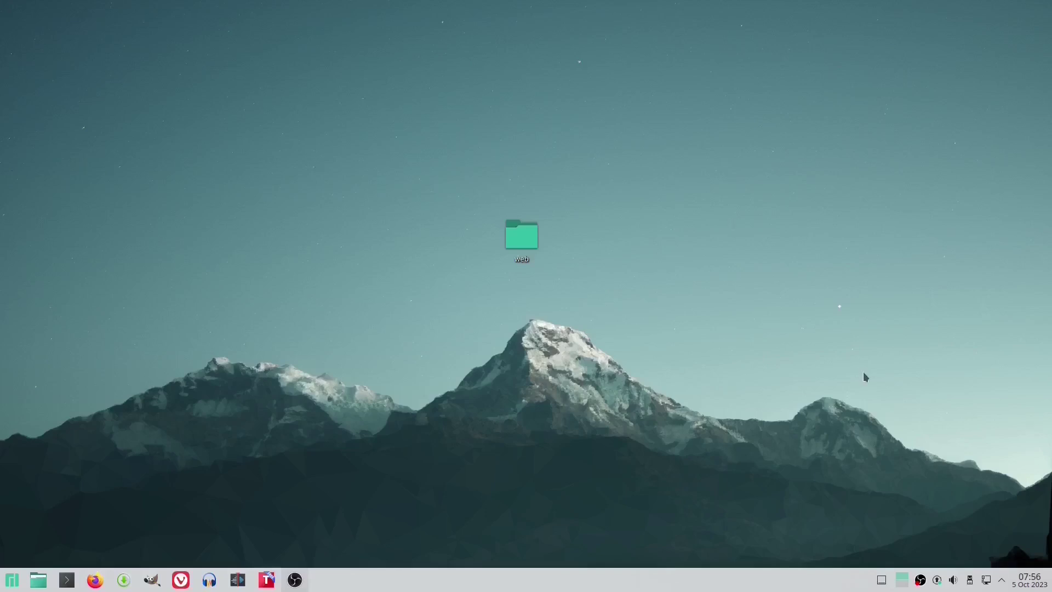
Launch System Settings from the launcher Favorites and view the About this System page
click(12, 579)
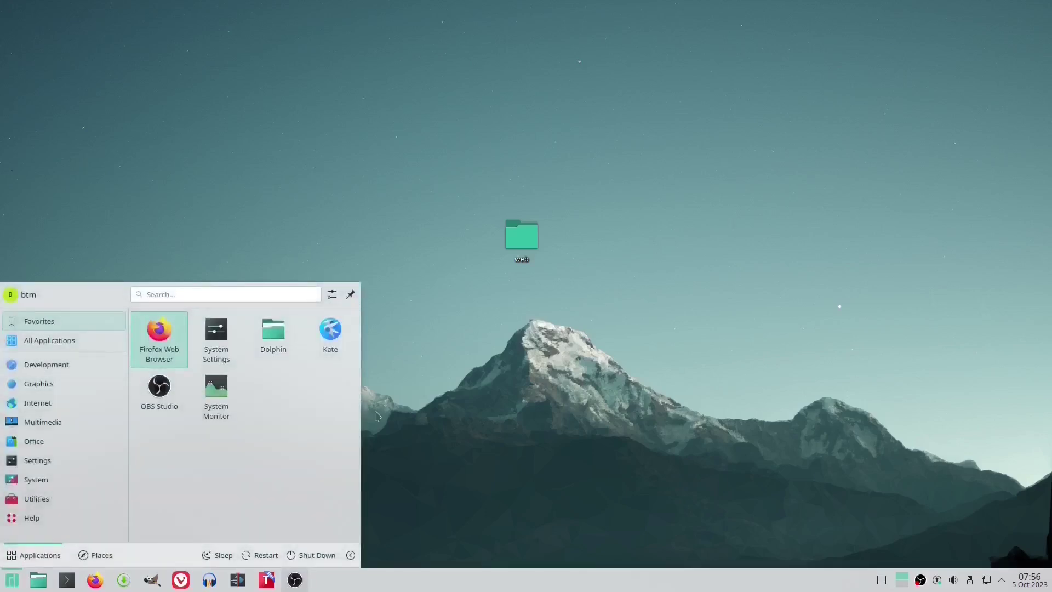
click(223, 335)
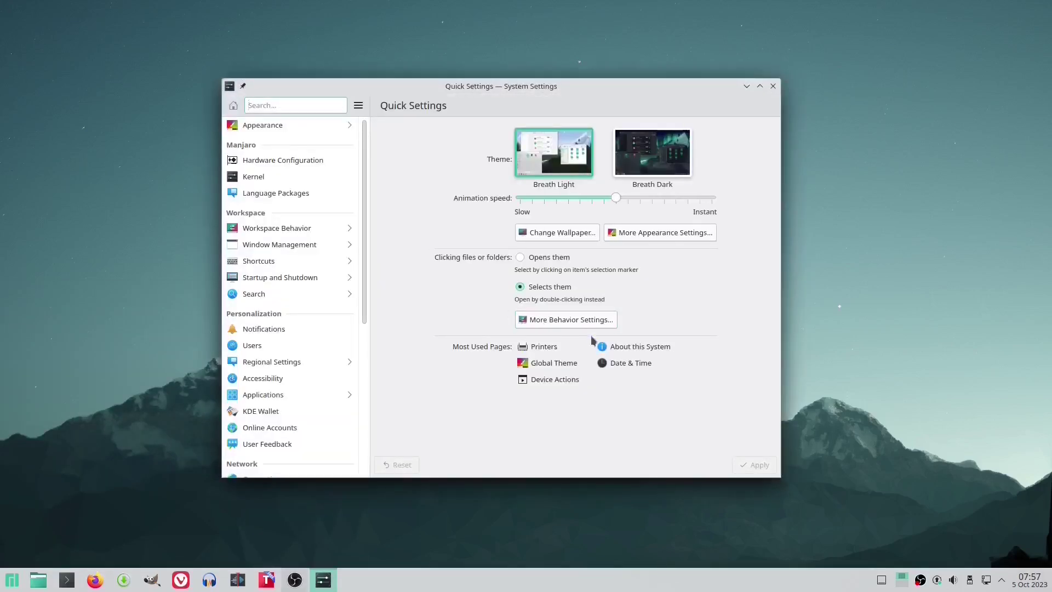
click(602, 348)
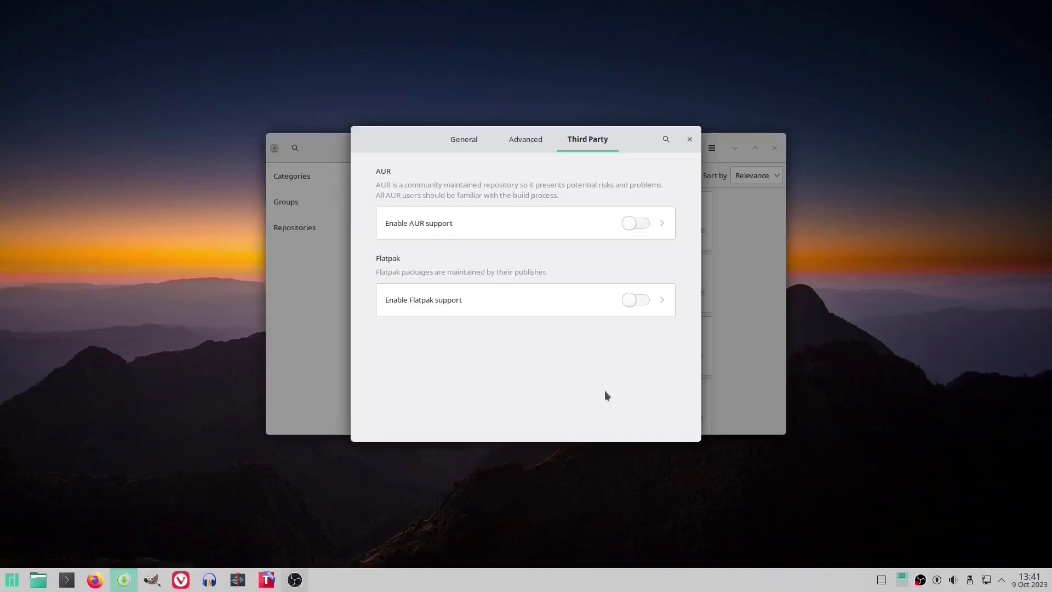
Close Pamac's preferences from the General tab and check the Updates page for available updates
click(482, 145)
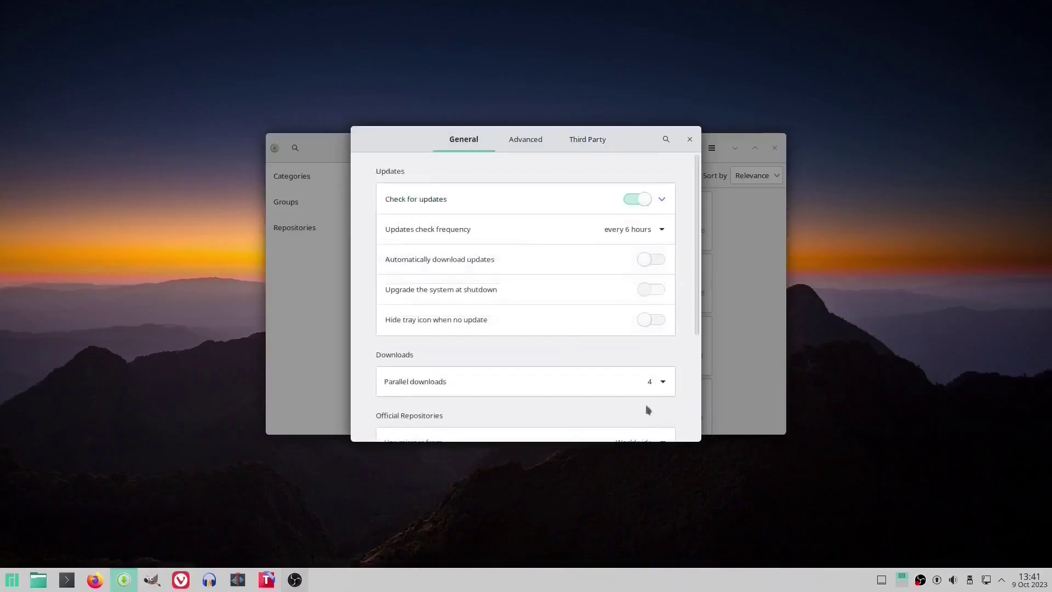
click(689, 139)
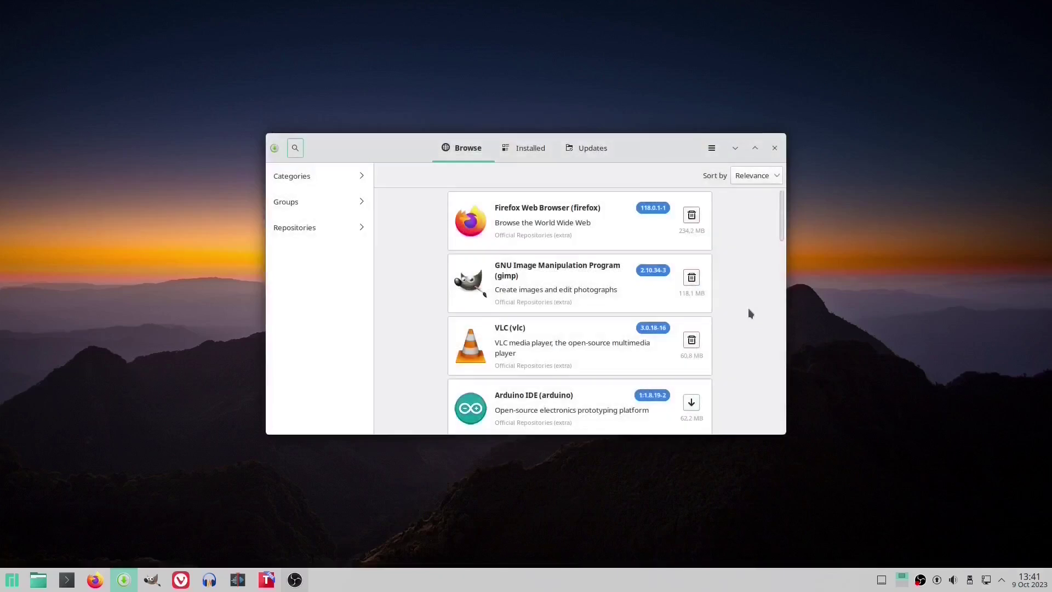
click(613, 149)
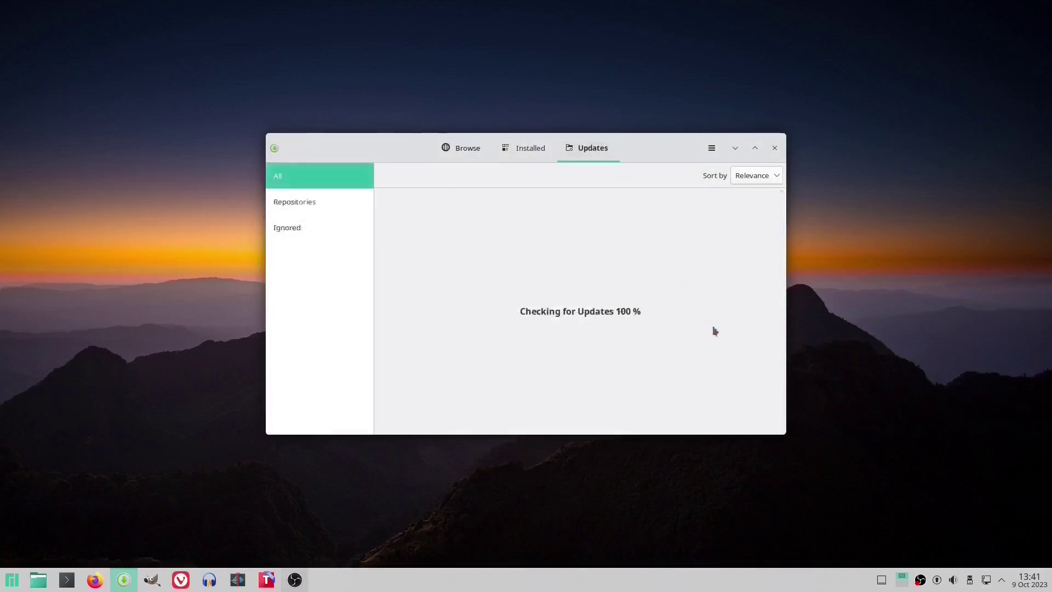
Return to Pamac's Browse page listing Firefox, GIMP, VLC and Arduino IDE
click(468, 149)
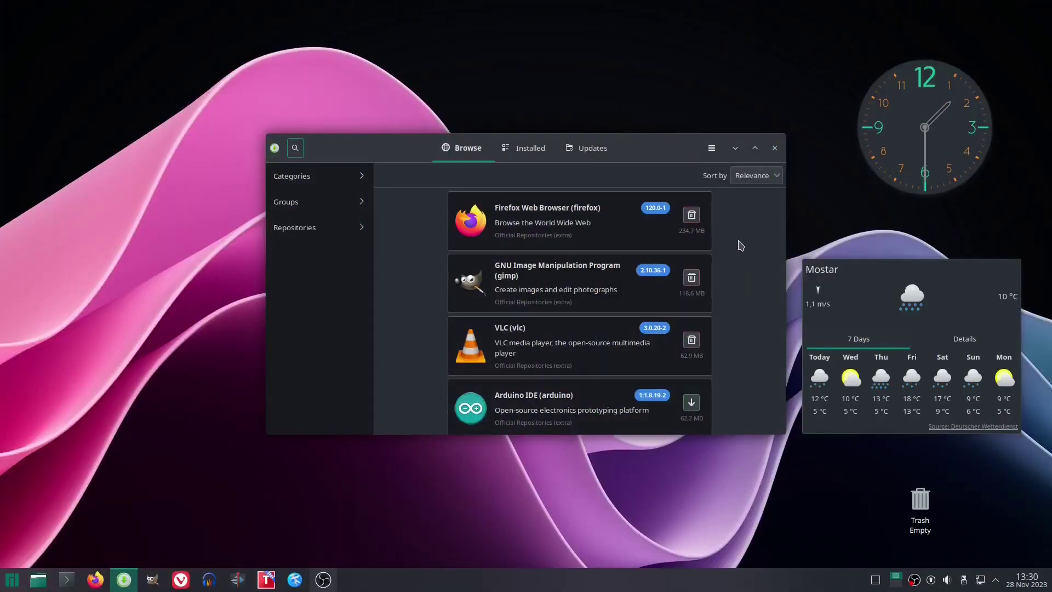
Unlock Pamac preferences with the admin password and enable Flatpak support with update checking
click(711, 148)
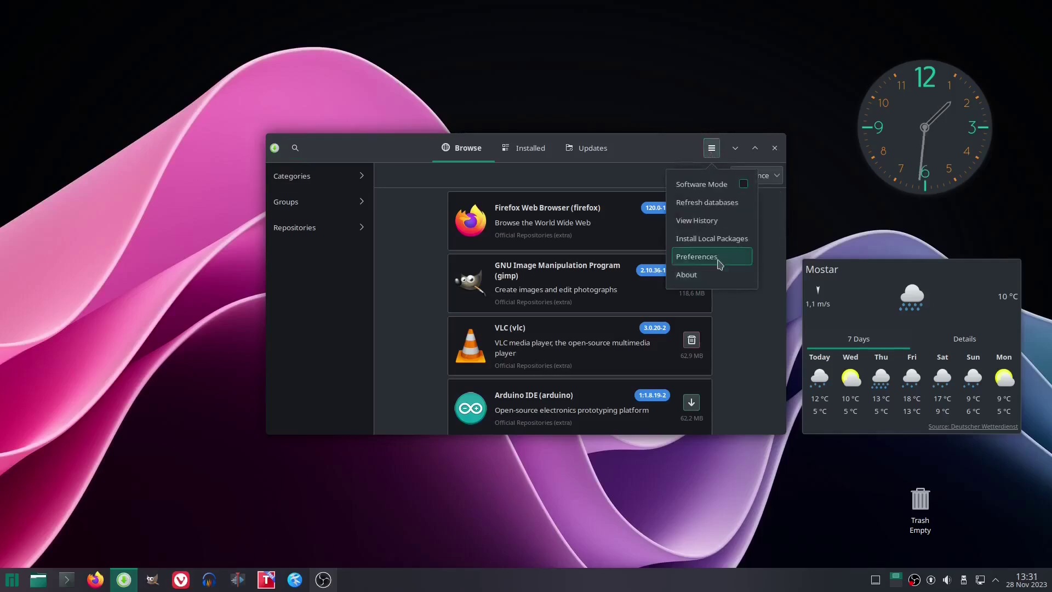
click(737, 256)
text(*********)
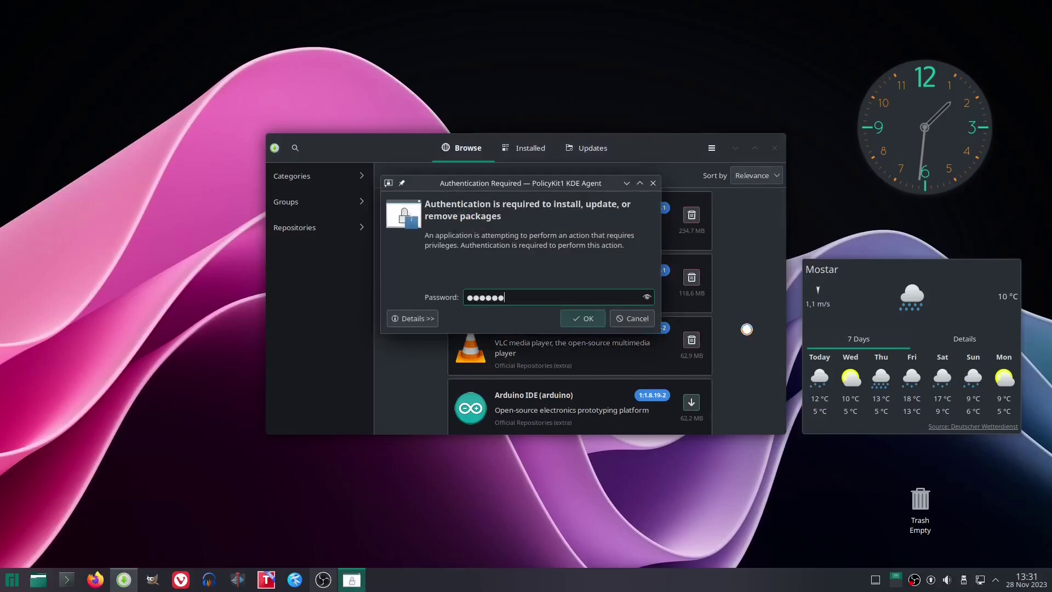
key(Return)
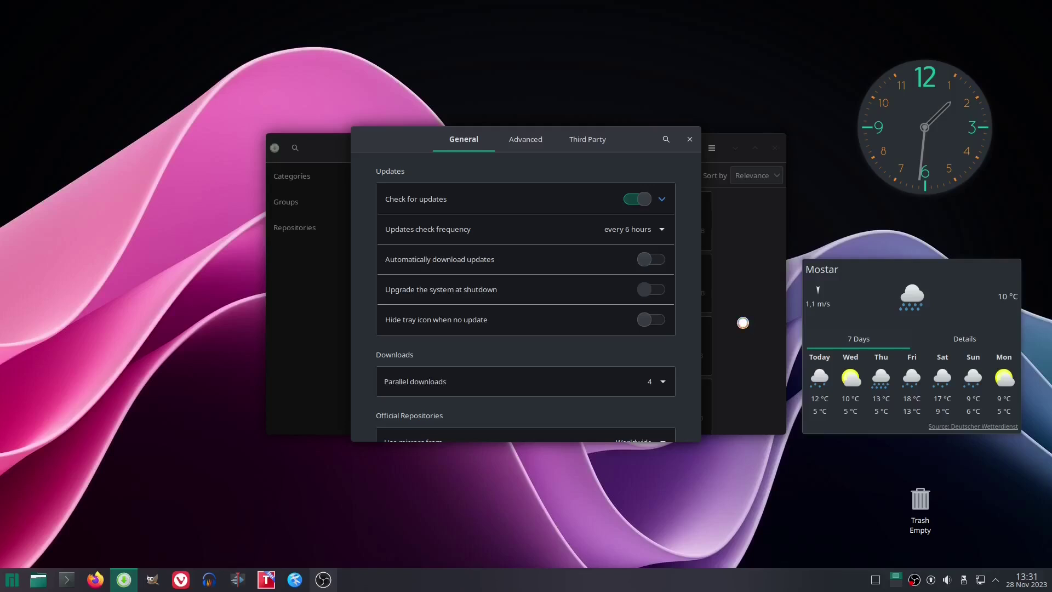
click(588, 139)
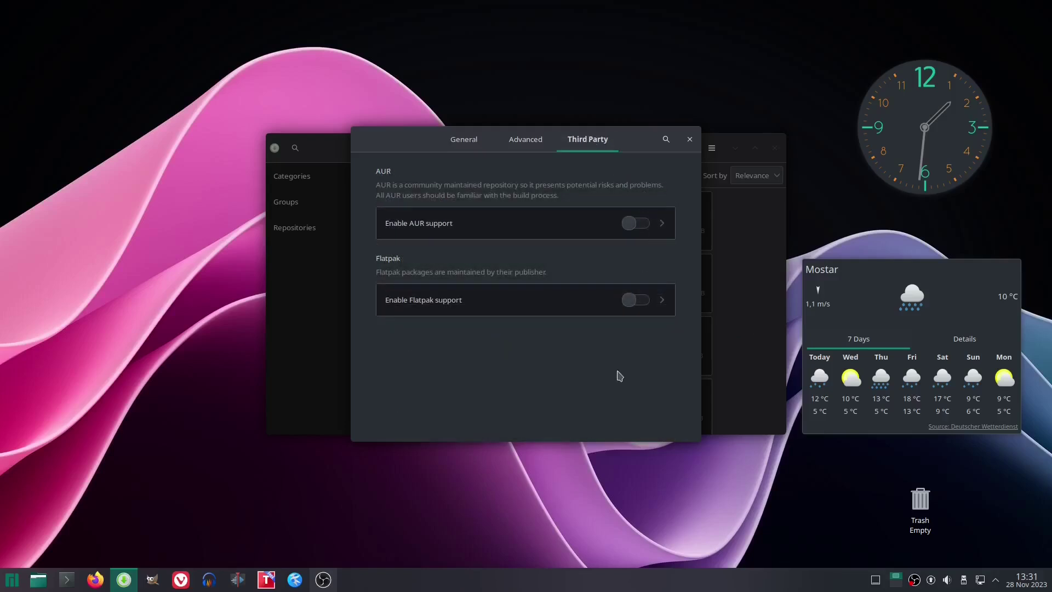
click(637, 301)
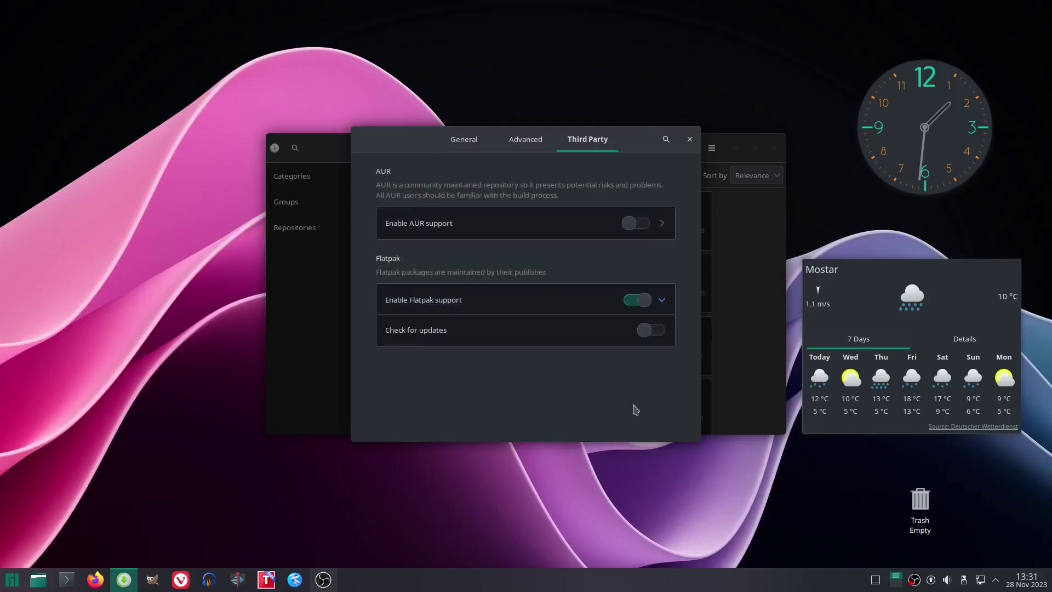
click(657, 330)
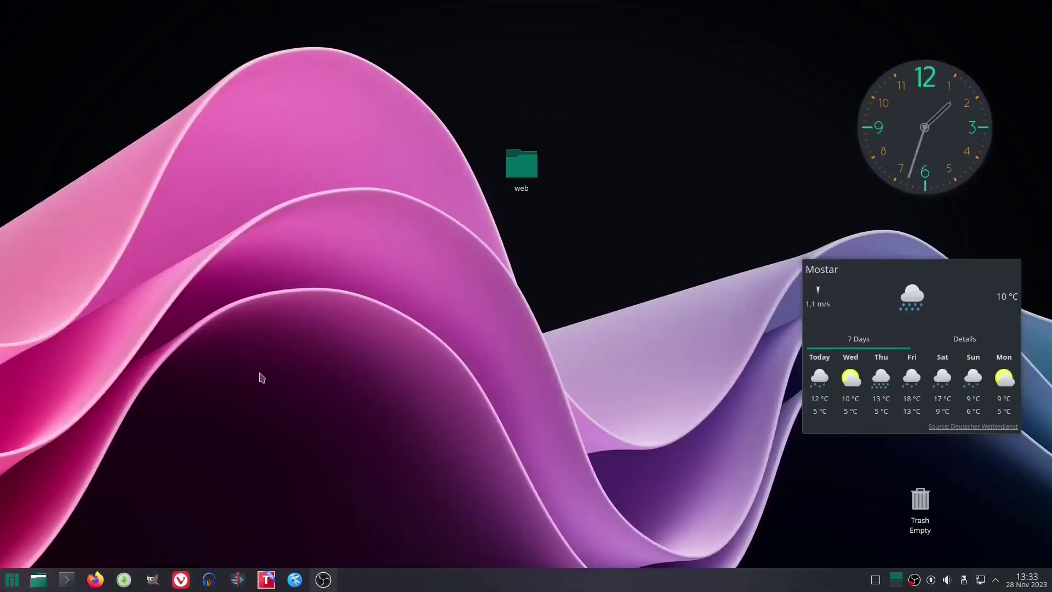
Launch Pamac, search for 'edge' and open the Microsoft Edge Flathub package details
click(124, 580)
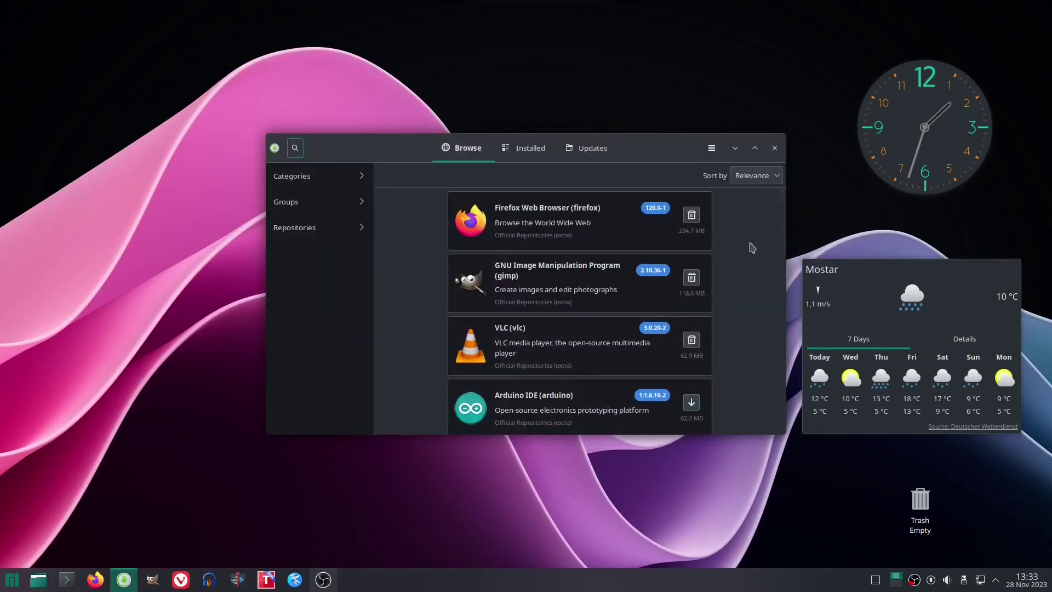
key(ctrl+f)
text(edge)
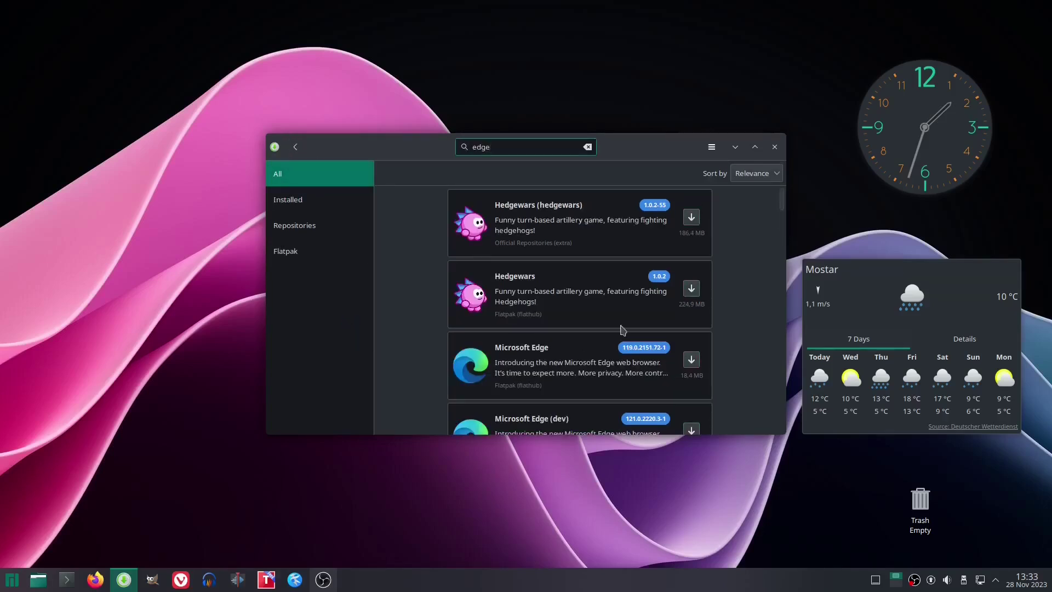
scroll(750, 225, down, 1)
scroll(750, 225, down, 1)
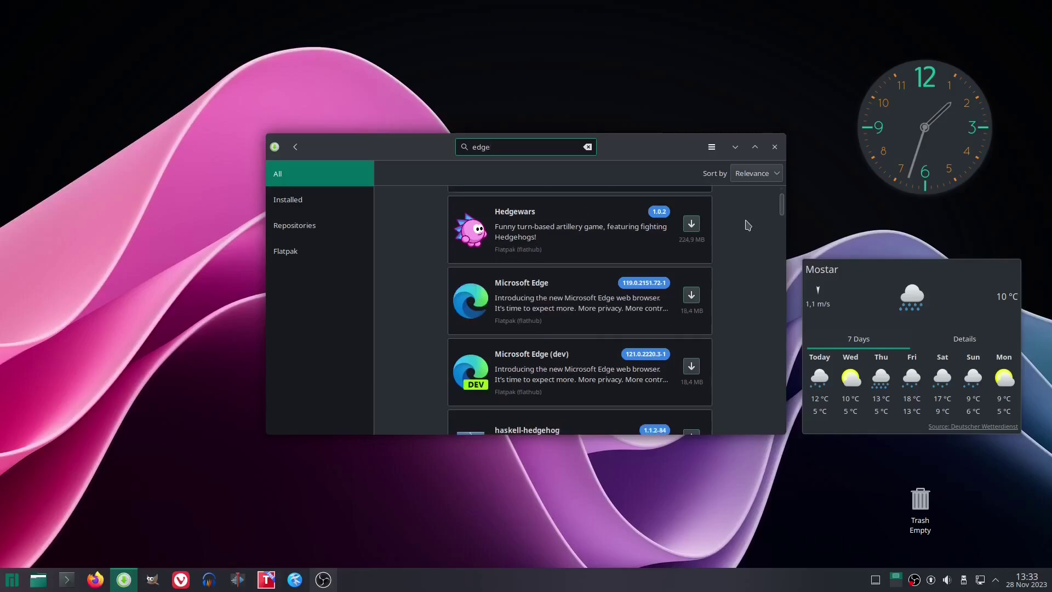
click(528, 301)
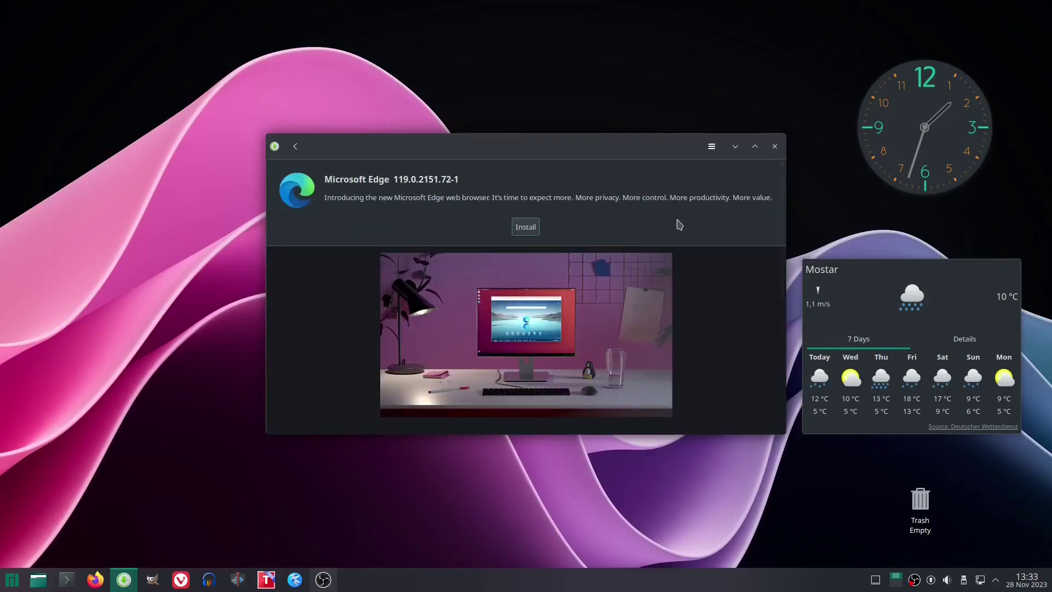
Search 'brave' and view the Brave Browser package description
text(brave)
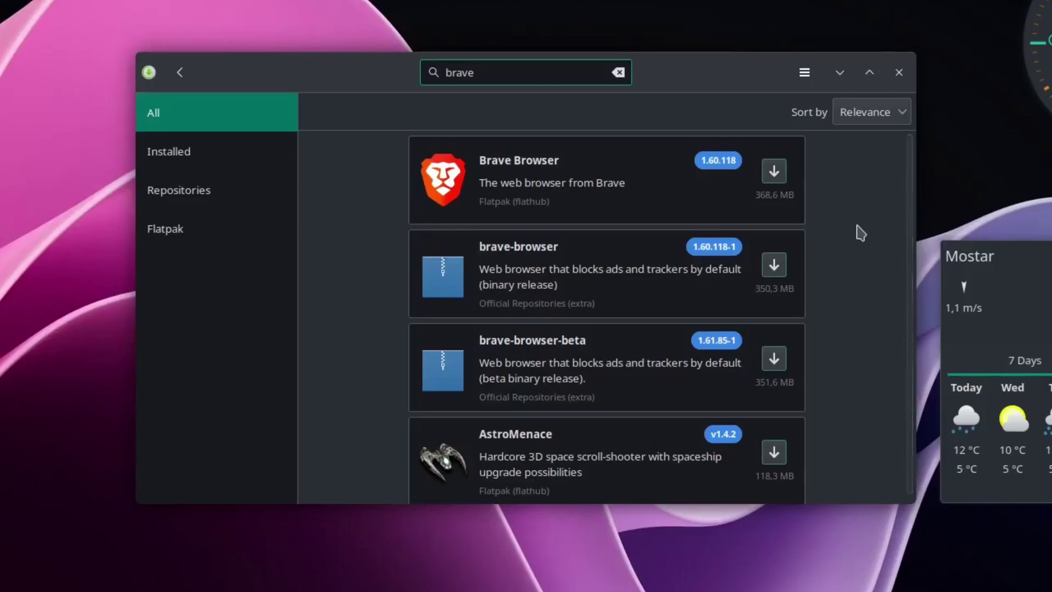
click(589, 218)
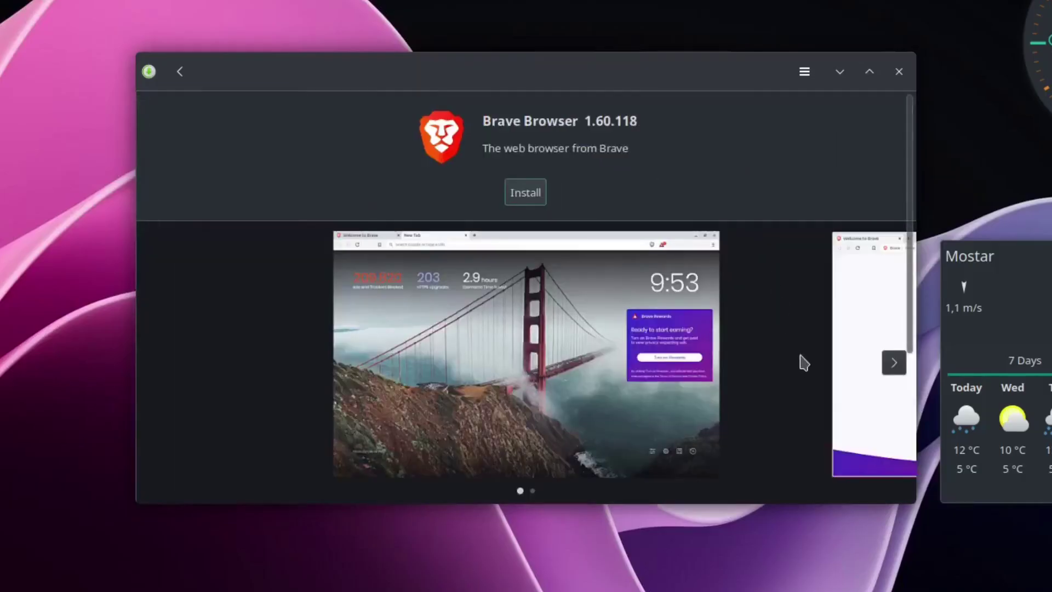
scroll(800, 362, down, 5)
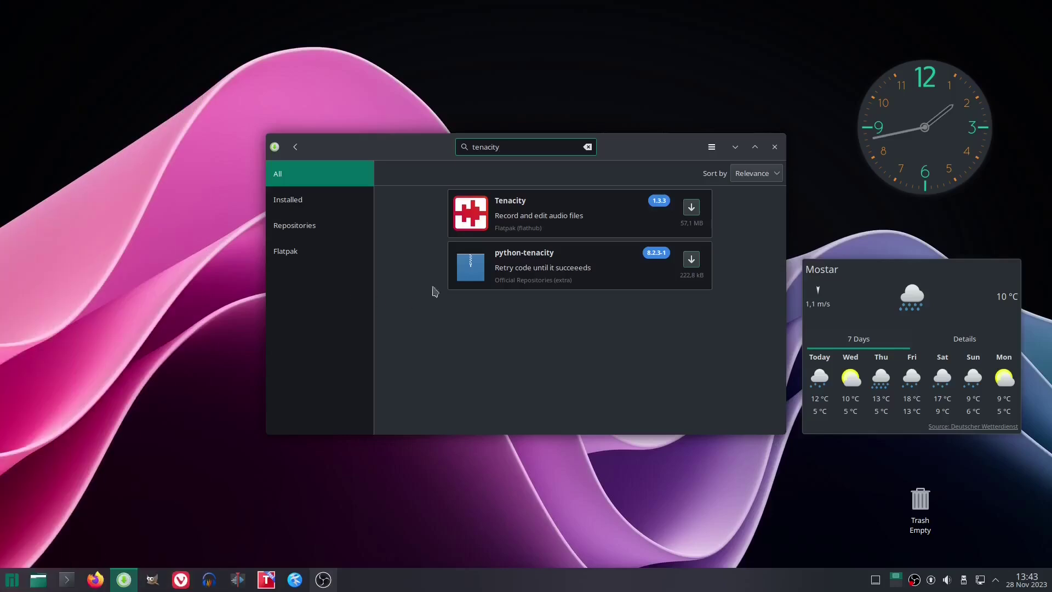
Install Tenacity 1.3.3 from its package page, authorising with the password
click(707, 203)
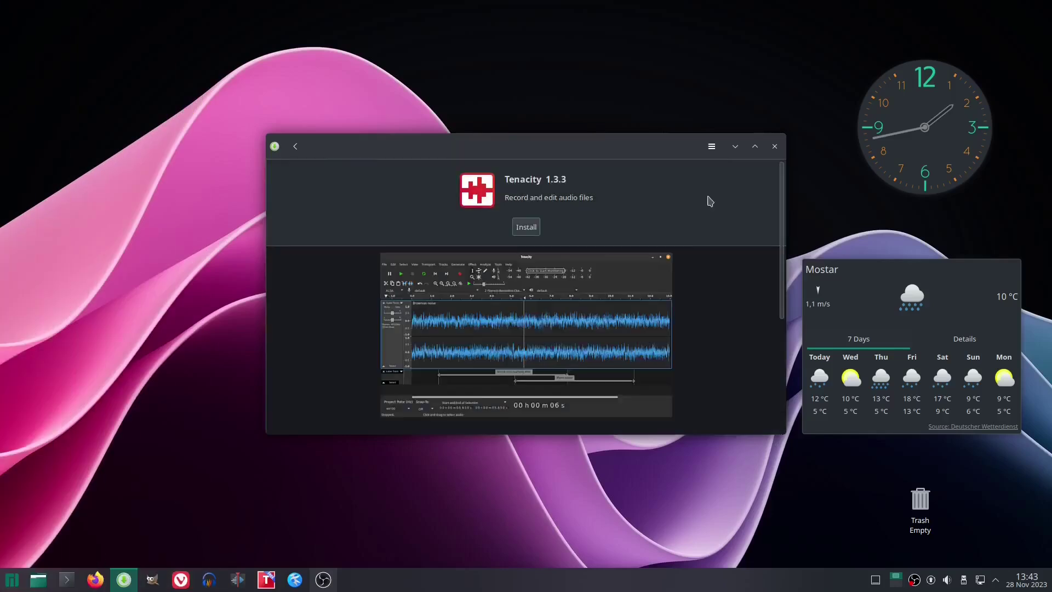
scroll(710, 201, down, 5)
scroll(714, 219, up, 5)
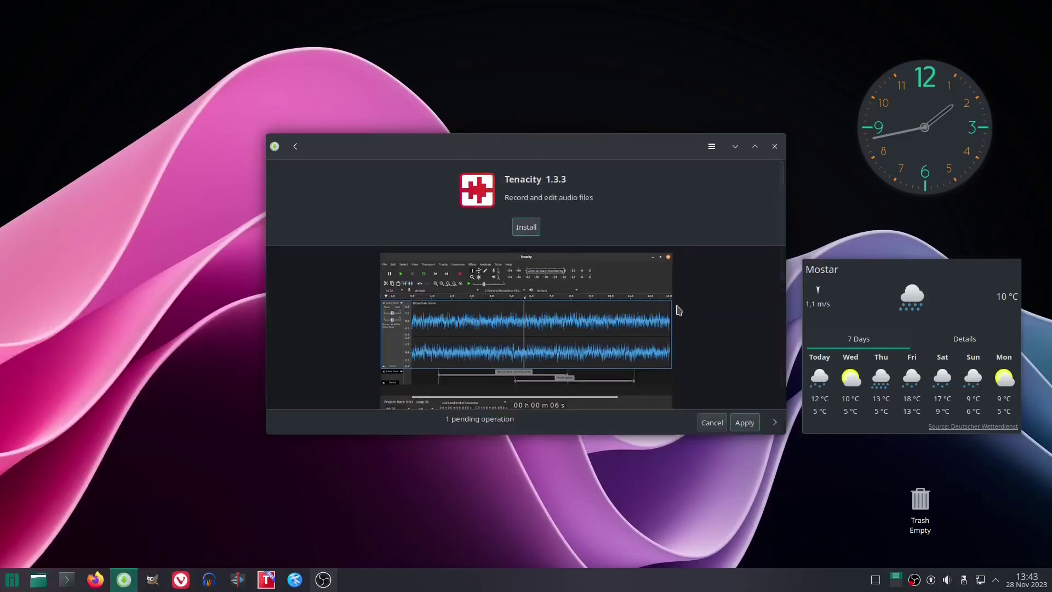
click(745, 422)
click(665, 457)
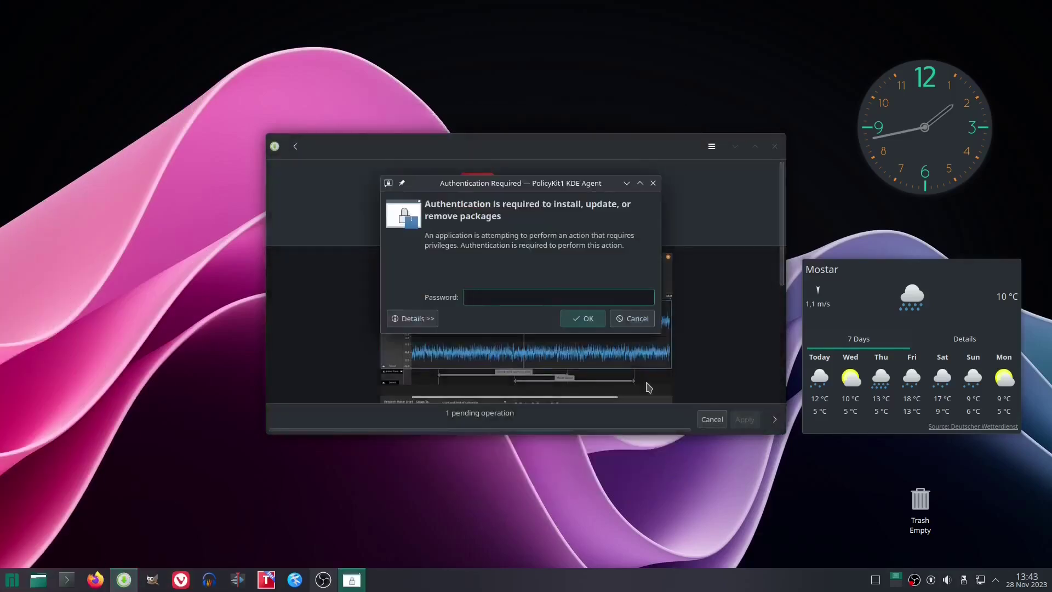
text(••••••••••)
click(584, 316)
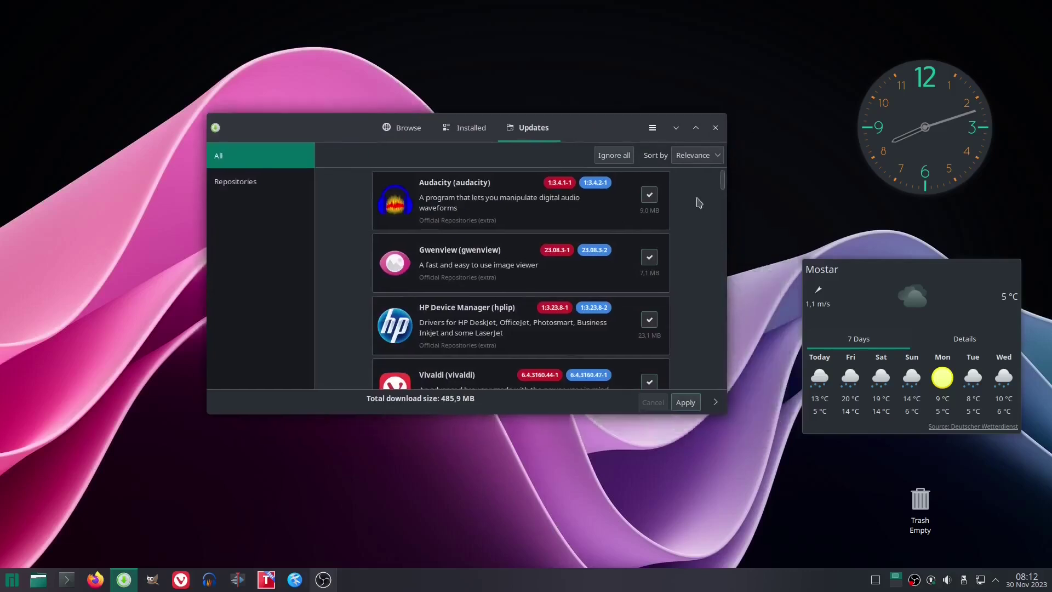
Apply the 485,9 MB updates for Audacity, Gwenview, HP Device Manager and Vivaldi, confirming the summary
scroll(699, 203, down, 10)
scroll(698, 203, up, 9)
click(686, 403)
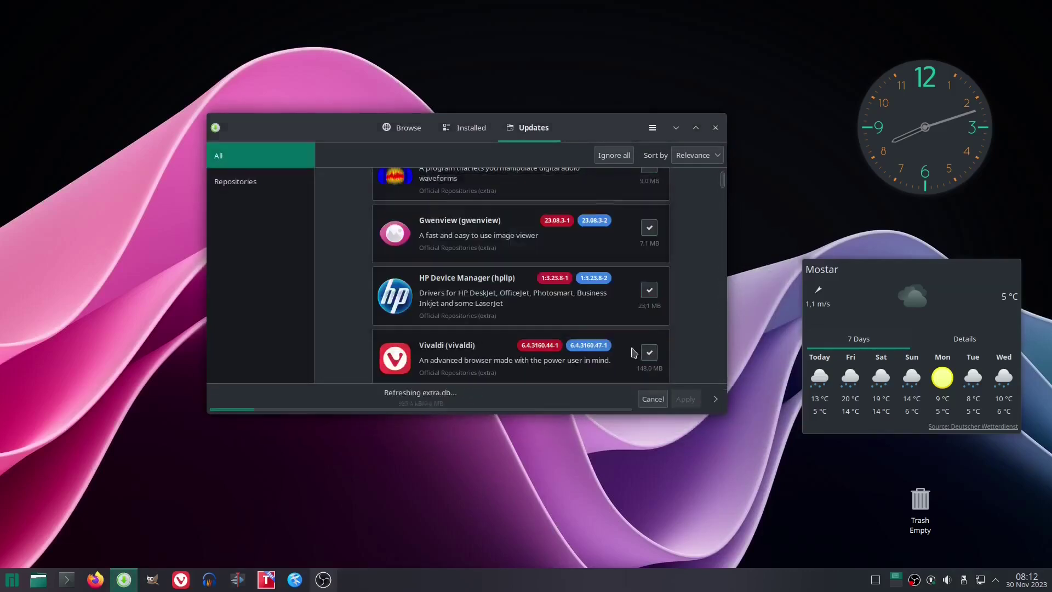
key(Return)
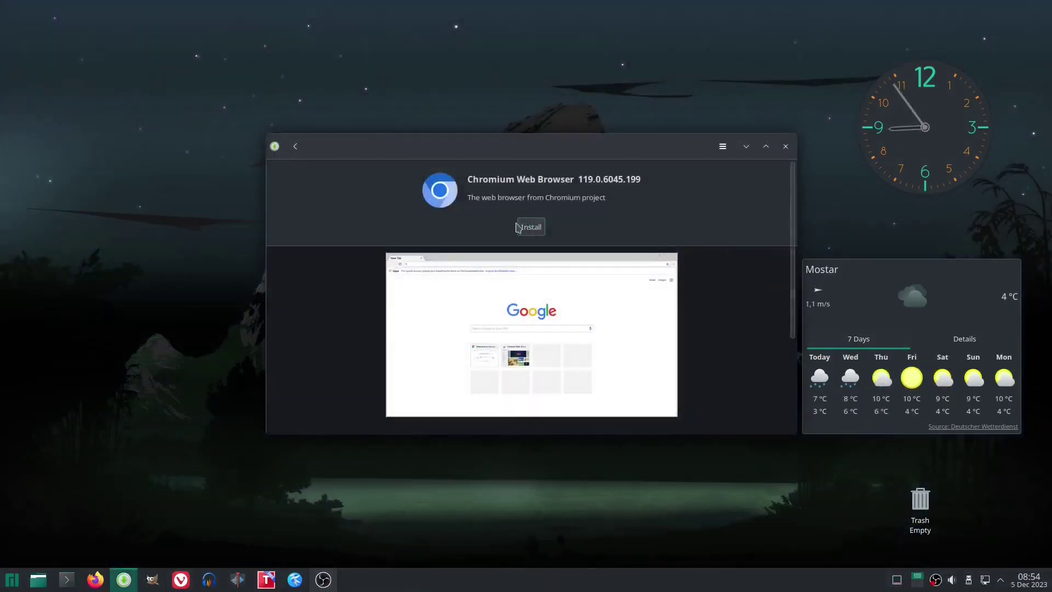
Confirm the Chromium 119.0.6045.199 Flathub install and authorise it with the administrator password
click(517, 227)
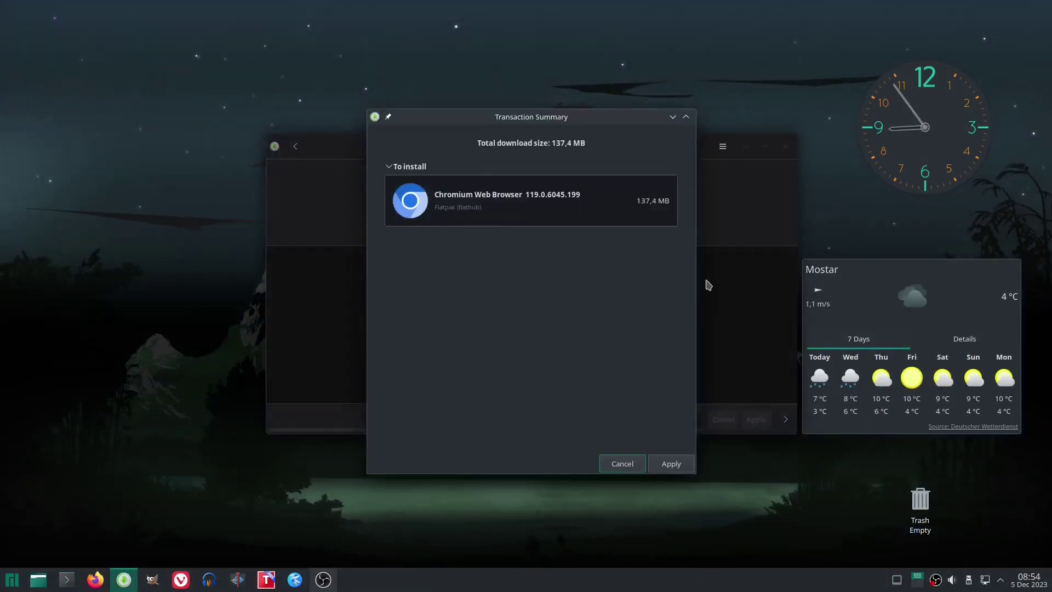
click(674, 462)
text(*******)
key(Return)
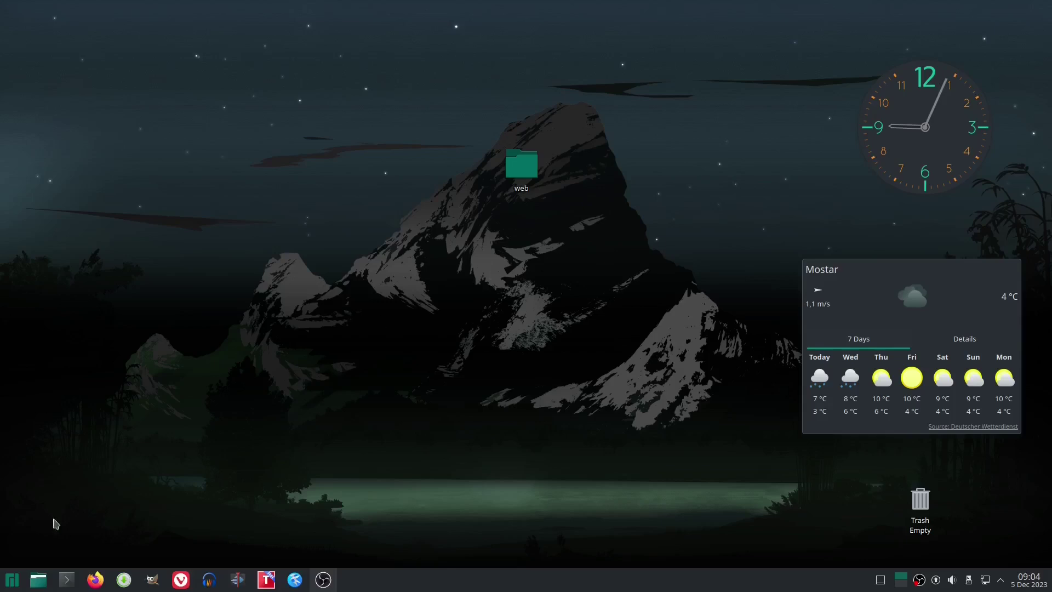
Start the Chromium browser from the application launcher's Internet category
click(11, 581)
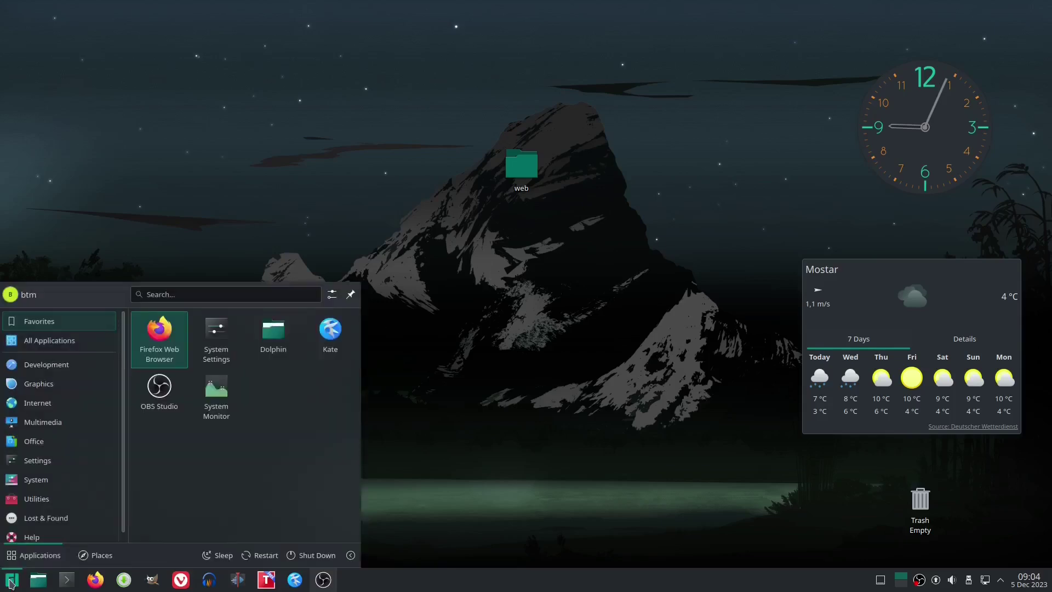
mouse_move(19, 404)
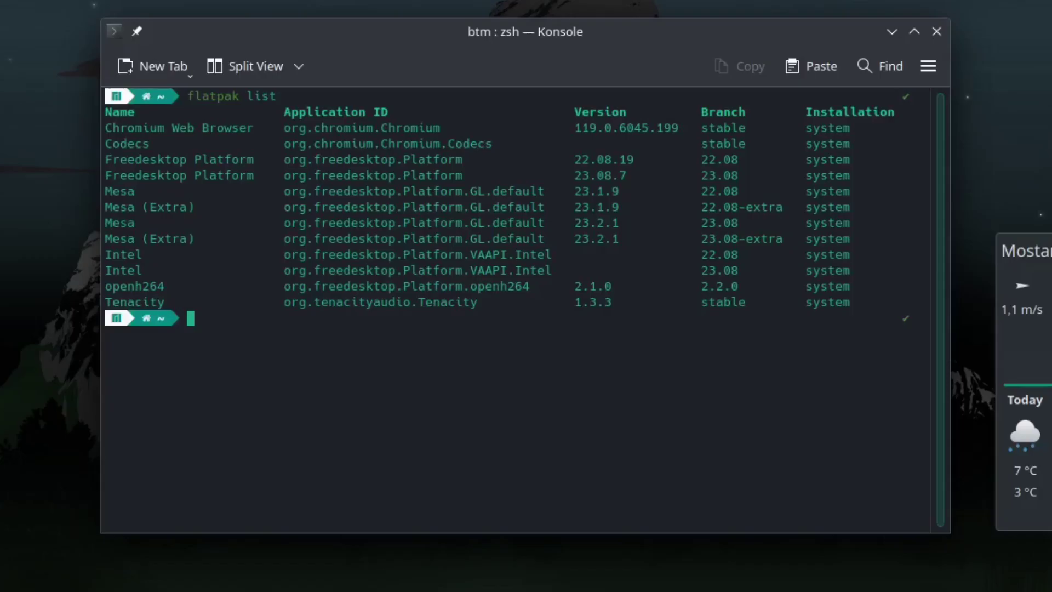
text(clea)
text(r)
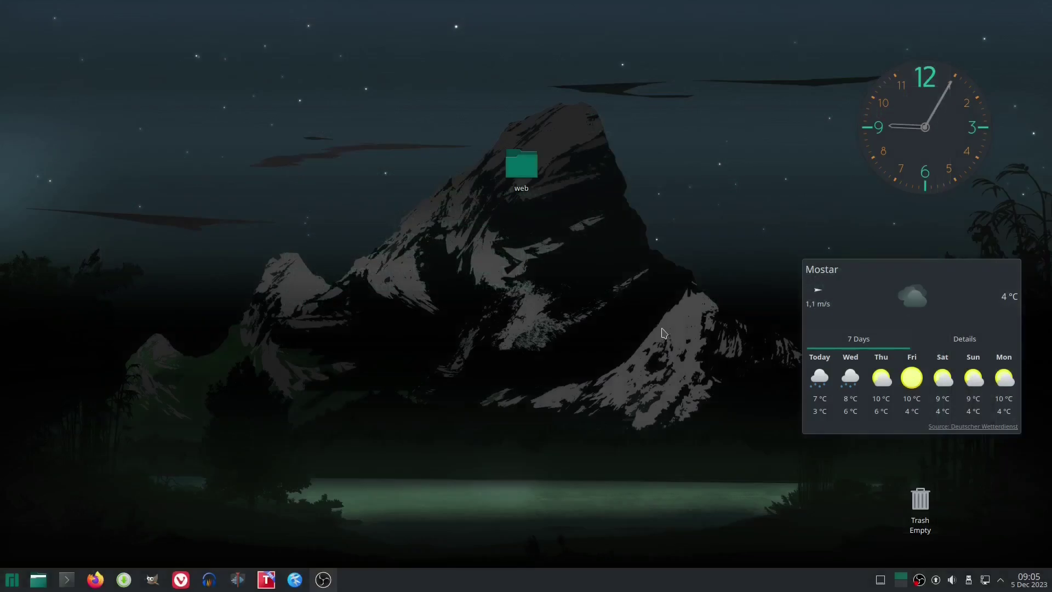
click(10, 580)
mouse_move(37, 397)
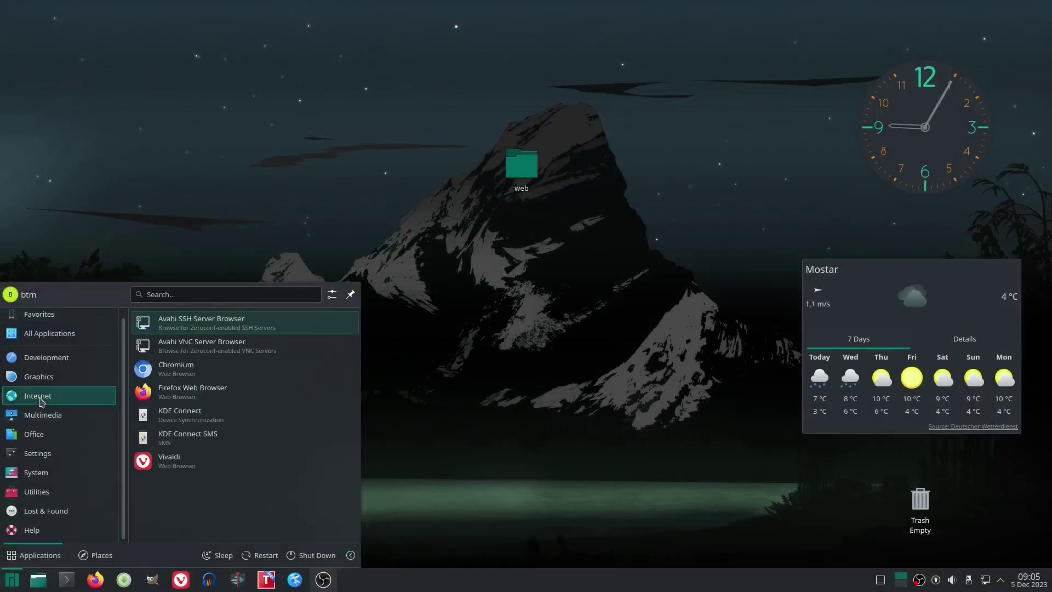
click(176, 369)
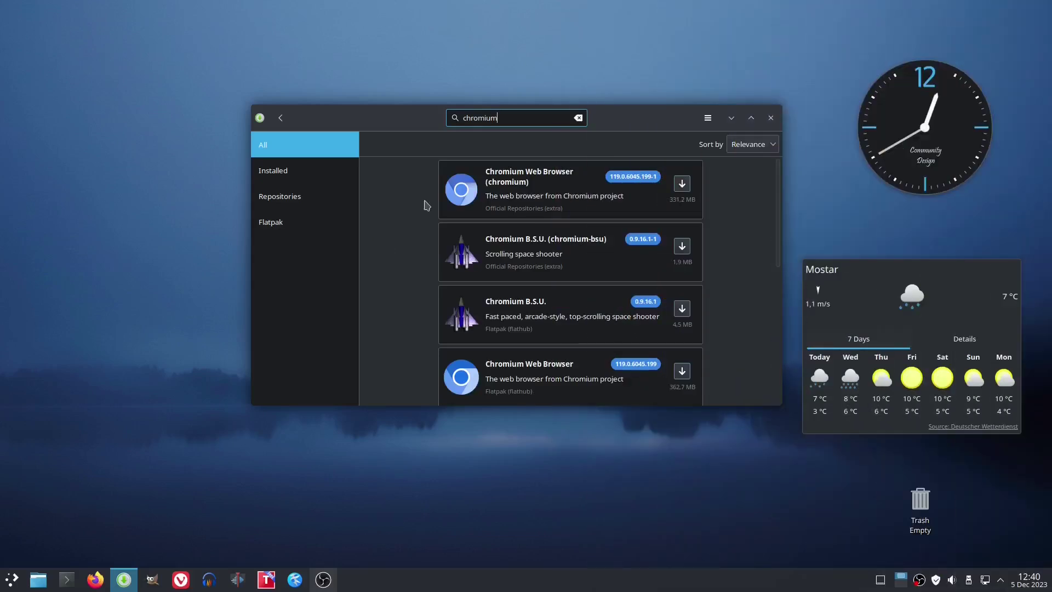
Install the repository Chromium Web Browser package, authorising with the password
click(446, 204)
click(516, 198)
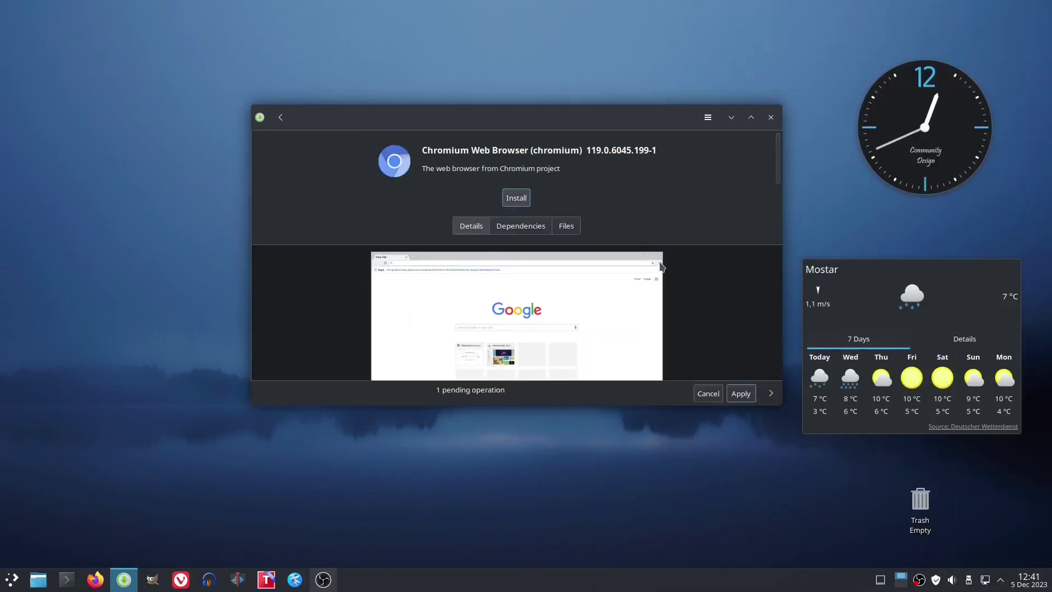
click(740, 393)
text(*********)
click(575, 317)
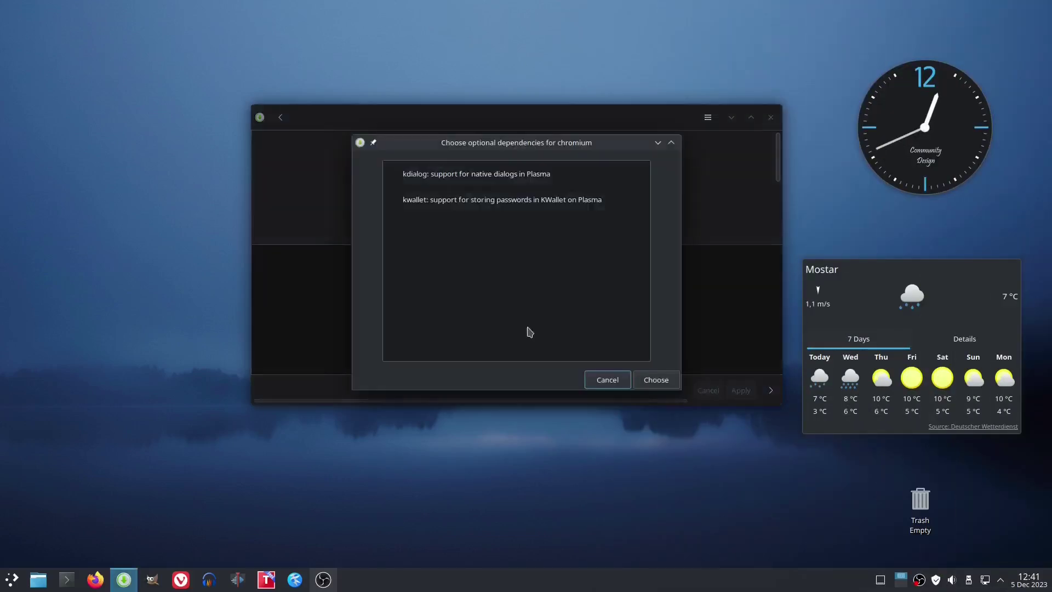
Add the kdialog and kwallet optional dependencies, then authorise the pending updates
click(496, 180)
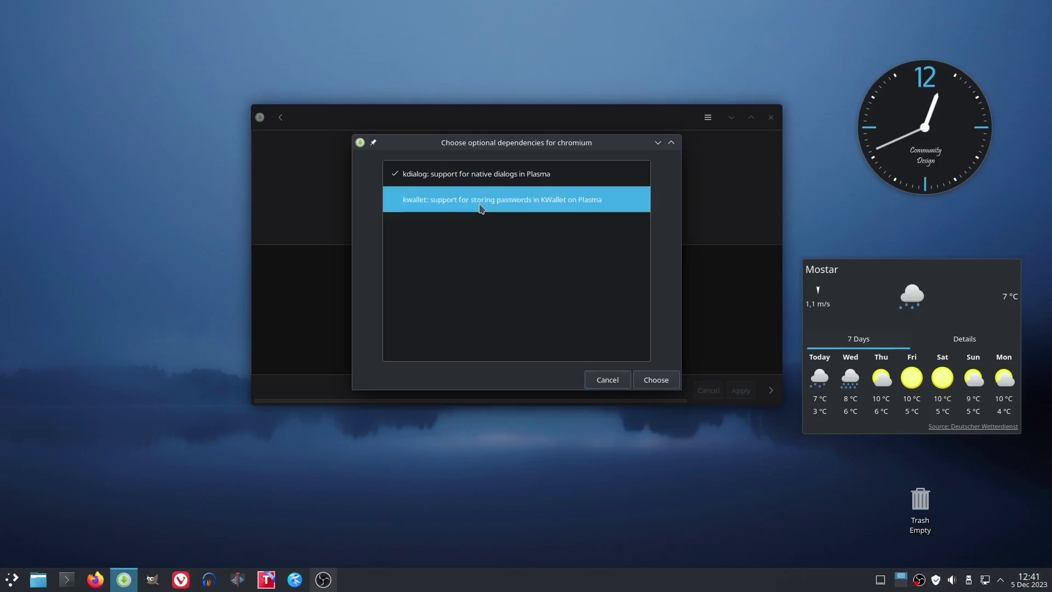
click(493, 202)
click(652, 379)
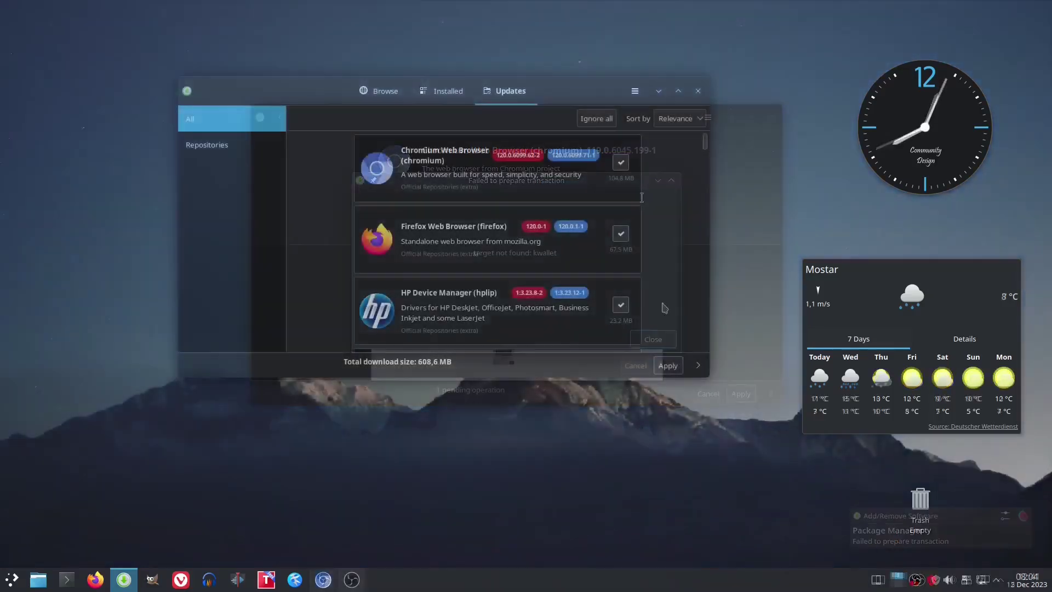
text(******)
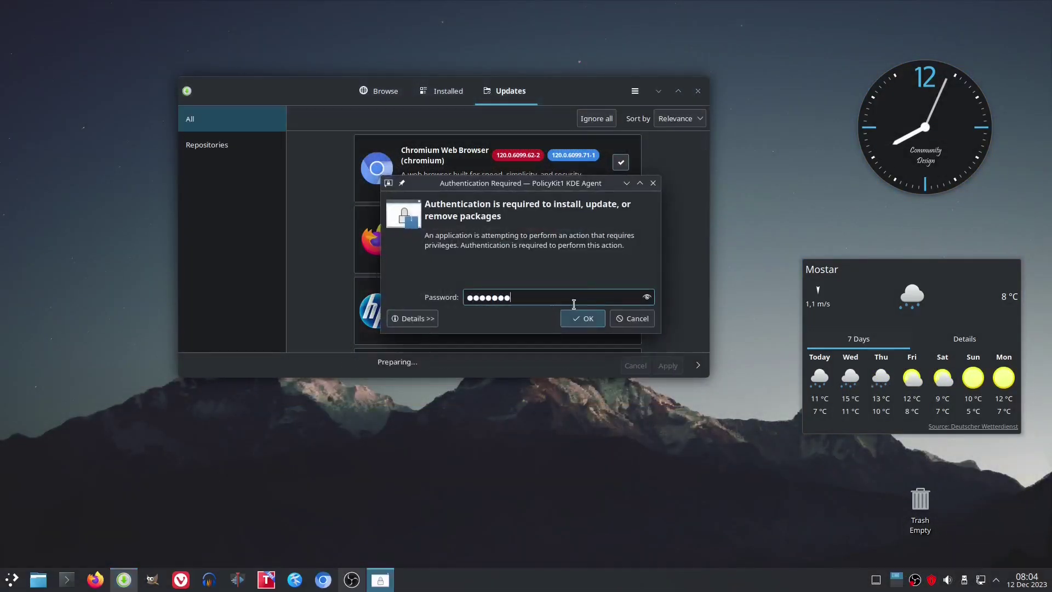
click(581, 322)
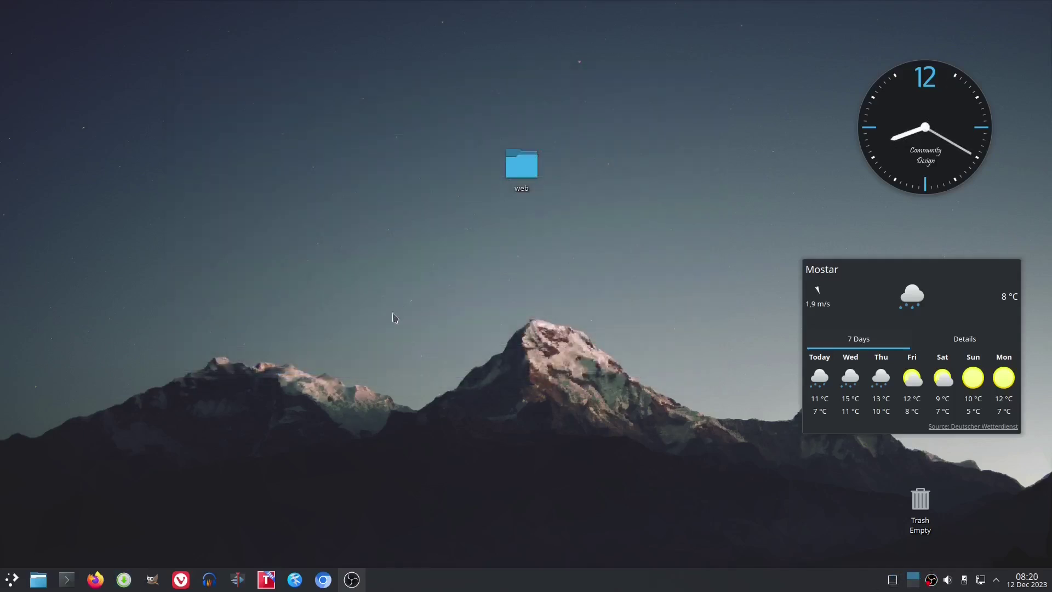
Show Pamac's pending updates: 1,2 GB for Firefox, GIMP, Gwenview and HP Device Manager
click(13, 581)
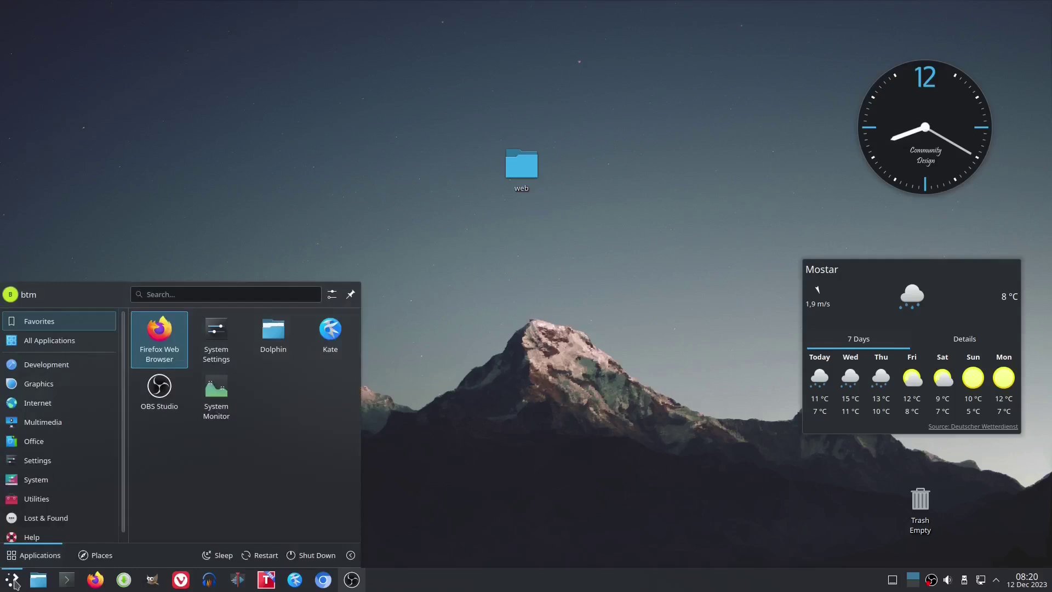
click(216, 335)
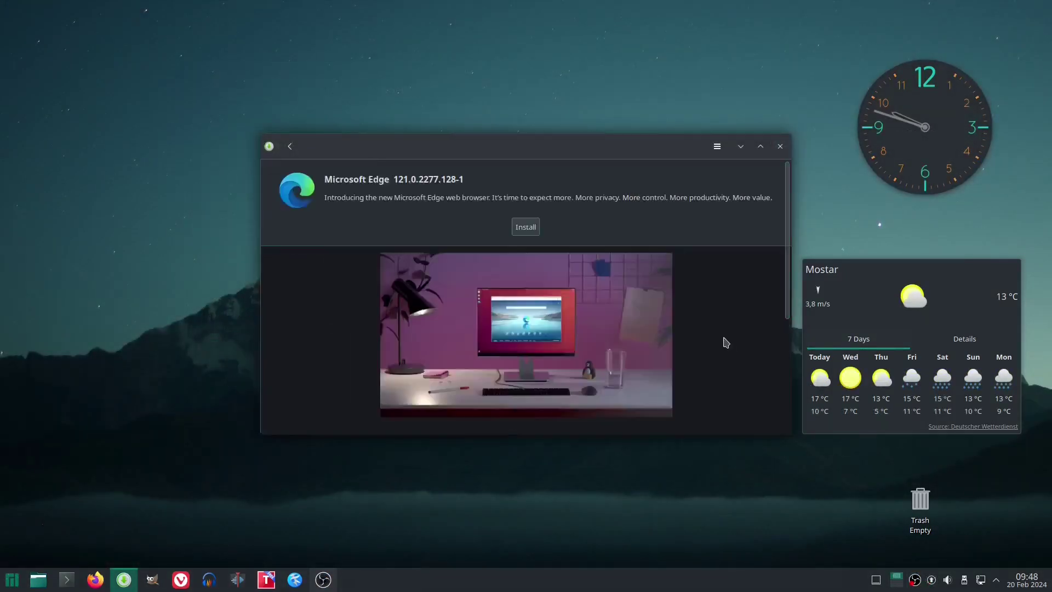
scroll(725, 343, down, 5)
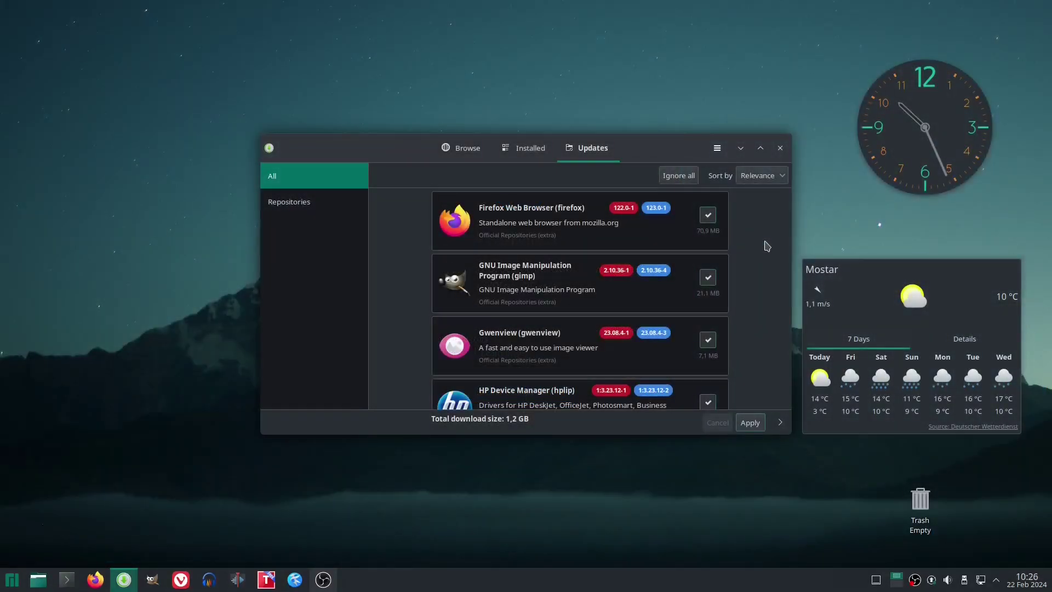
Apply the 1,2 GB of pending updates, then launch KDE System Settings
click(749, 421)
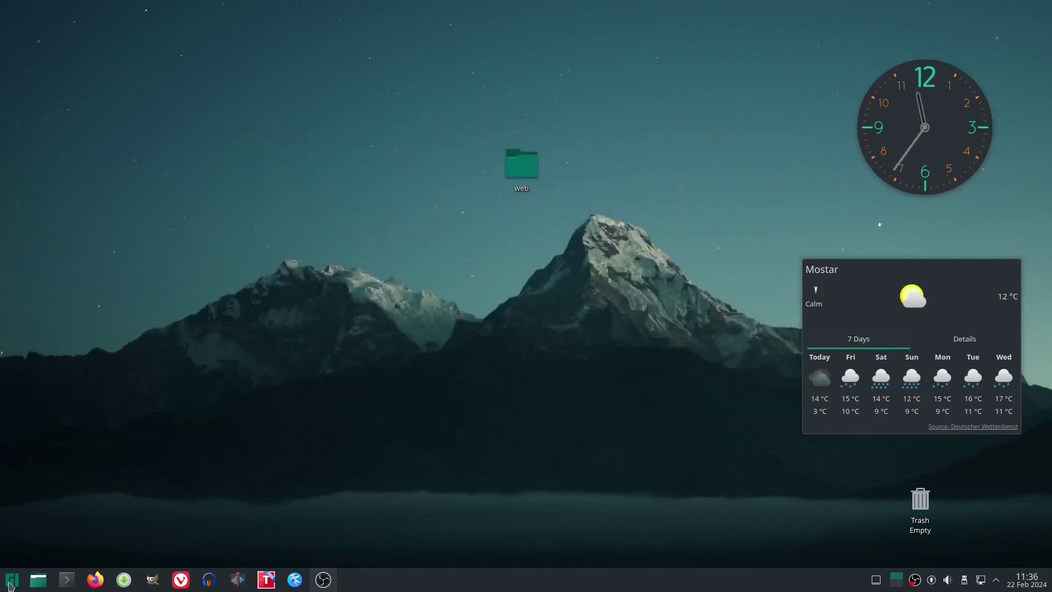
click(11, 582)
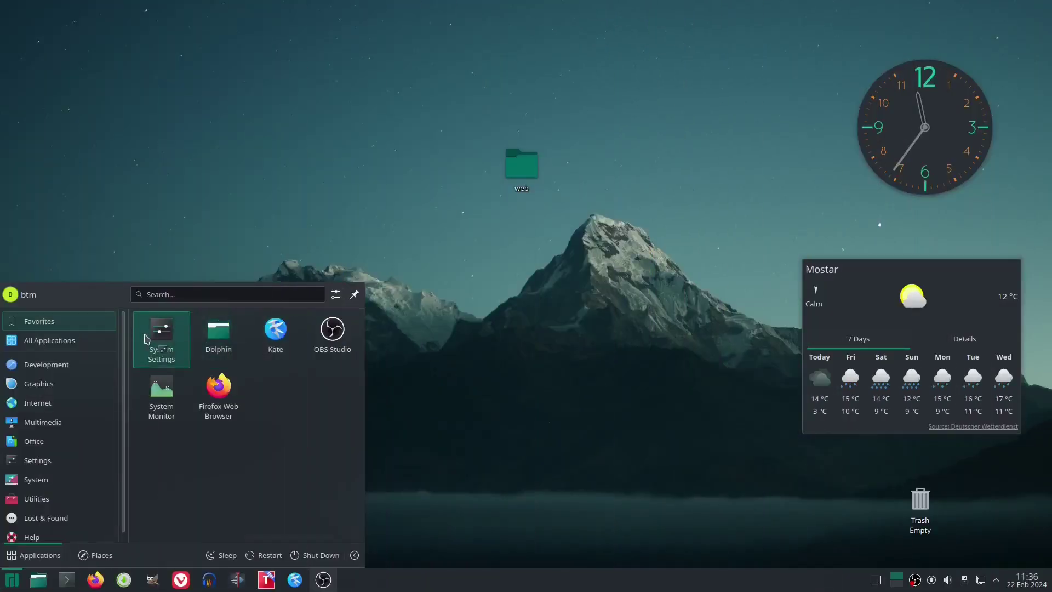
click(489, 330)
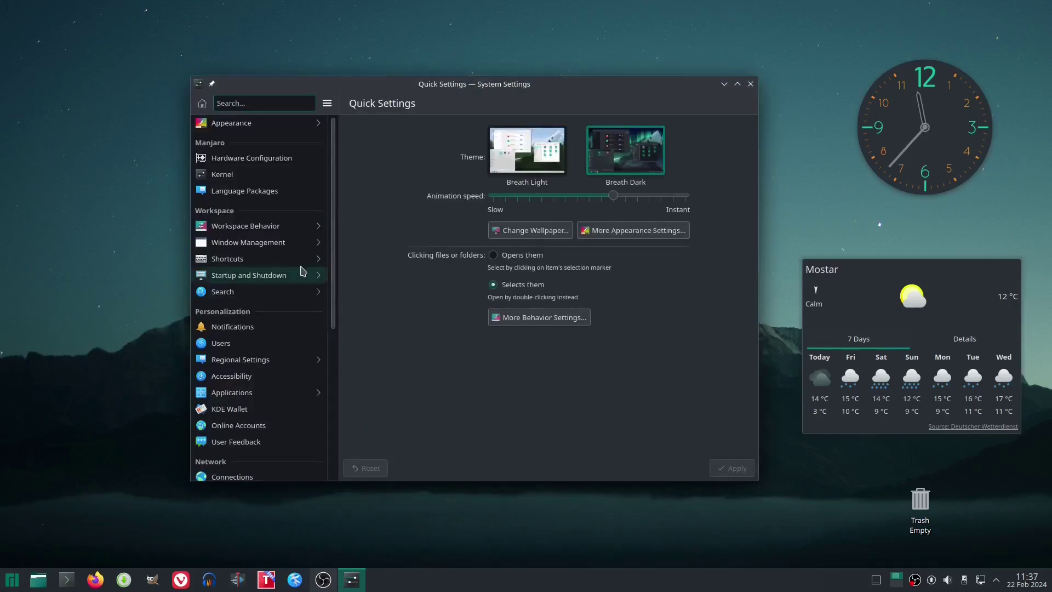
View About this System (Plasma 5.27.10, kernel 6.5.13-7-MANJARO), then close System Settings
scroll(294, 270, down, 5)
click(274, 445)
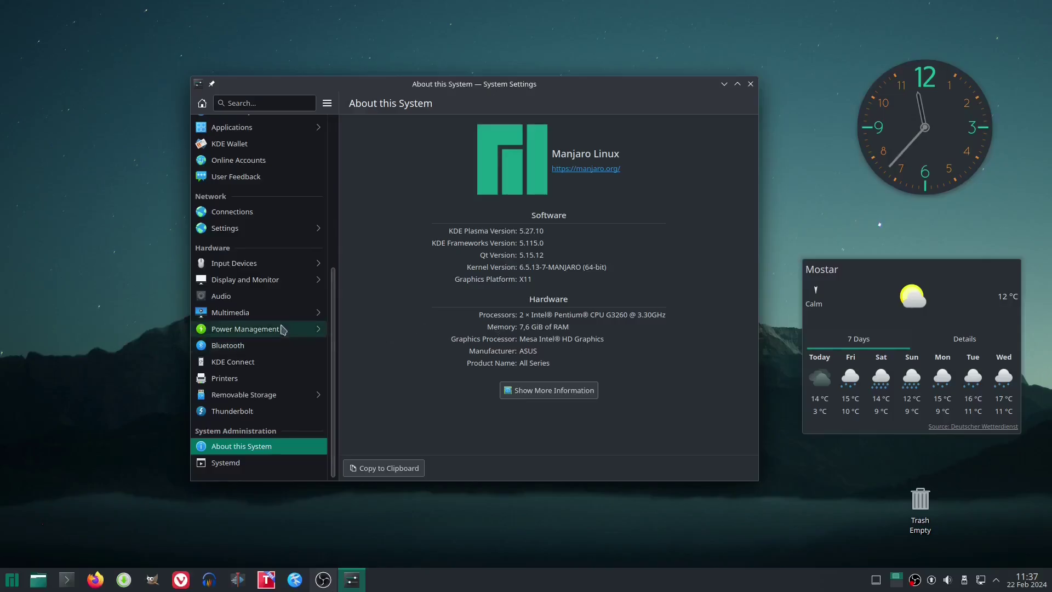
scroll(258, 352, up, 10)
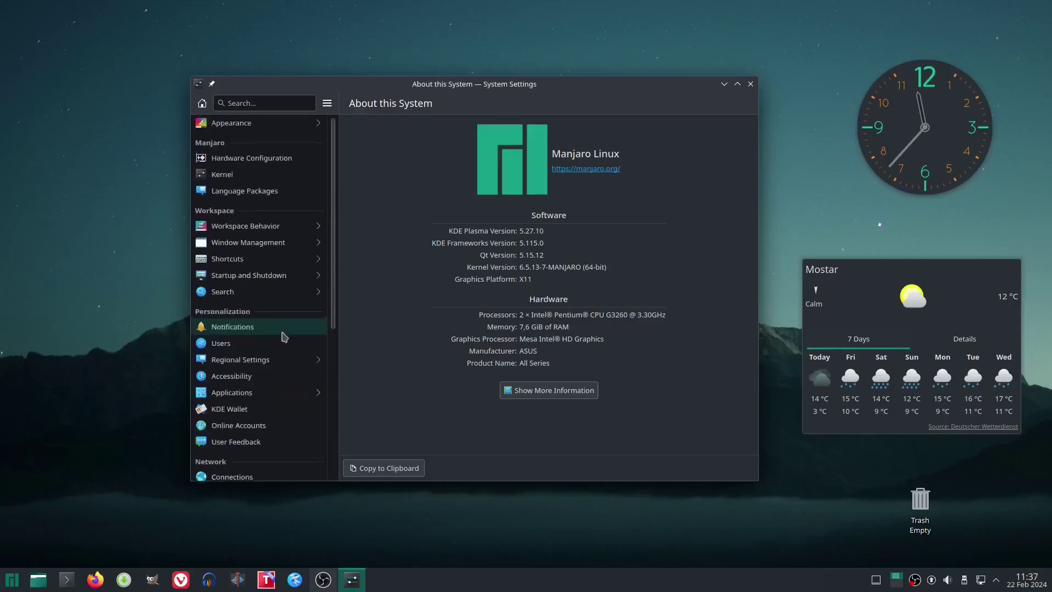
click(202, 104)
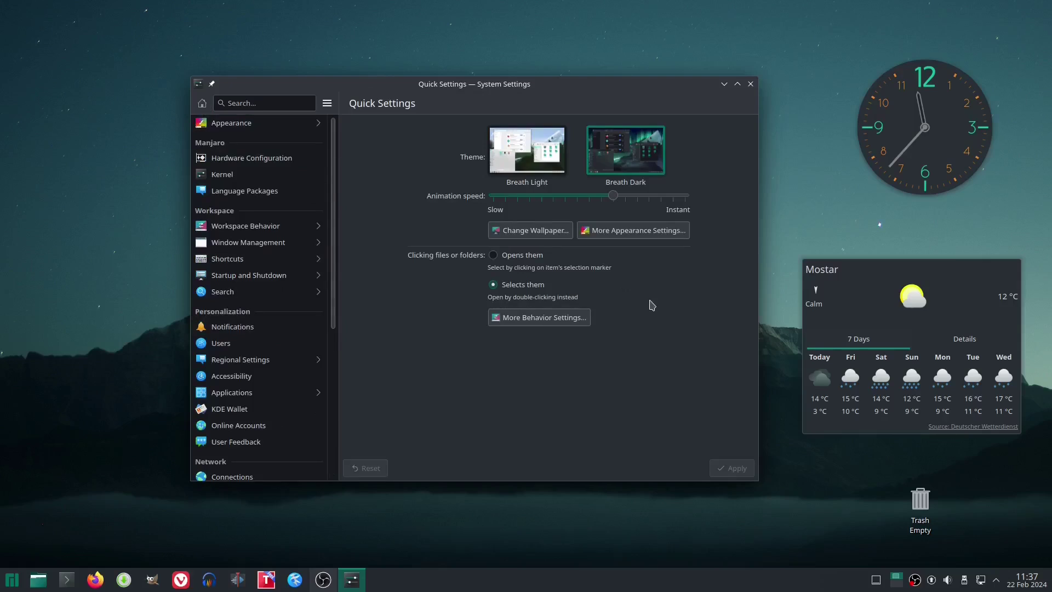
click(750, 84)
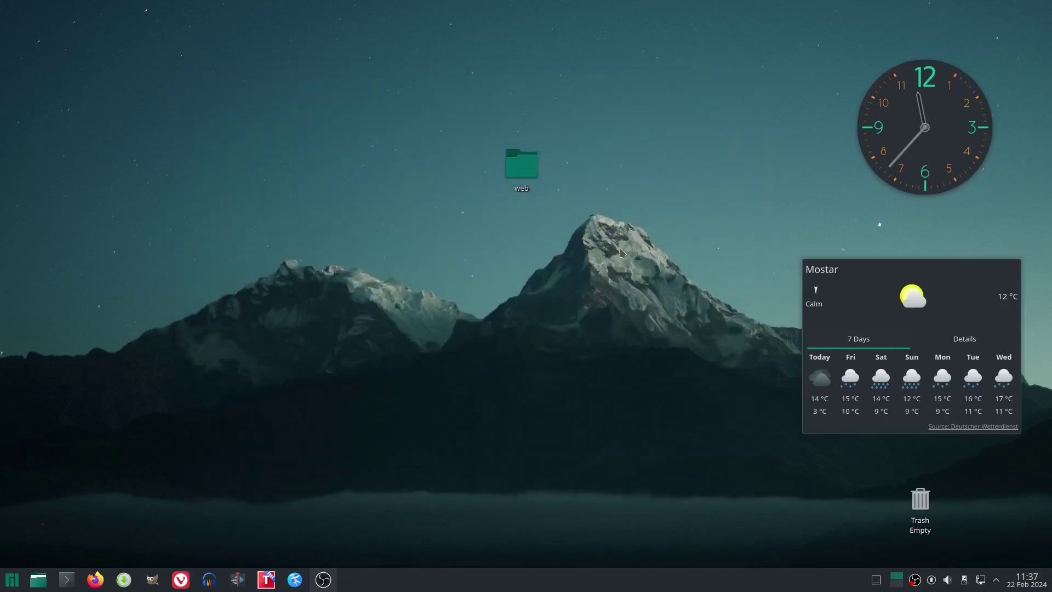
Briefly check Dolphin and the clock calendar, then lower Line Out volume from 67% to 53%
drag(42, 579, 653, 274)
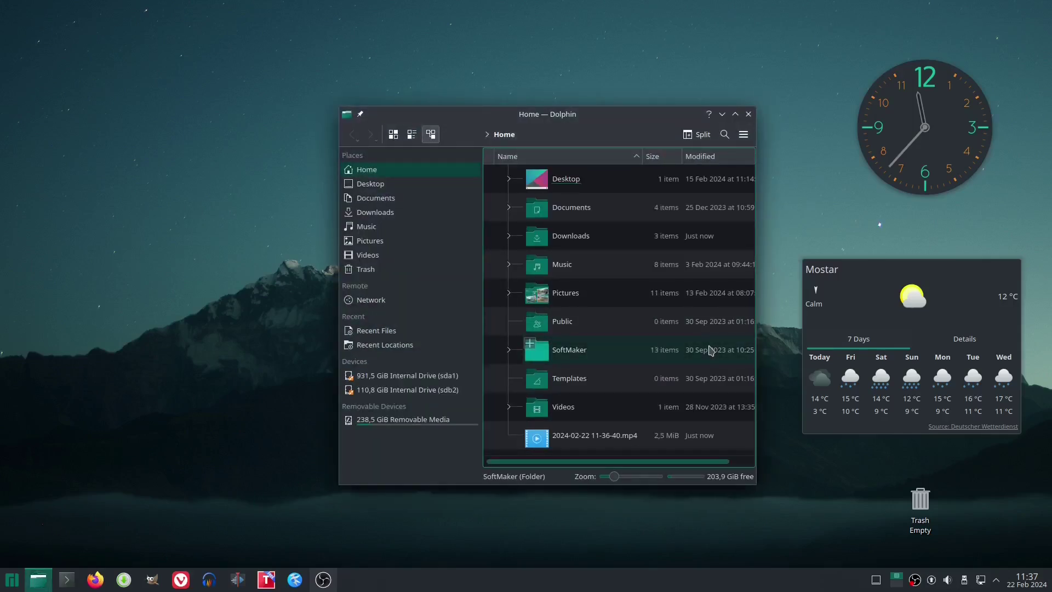
click(748, 114)
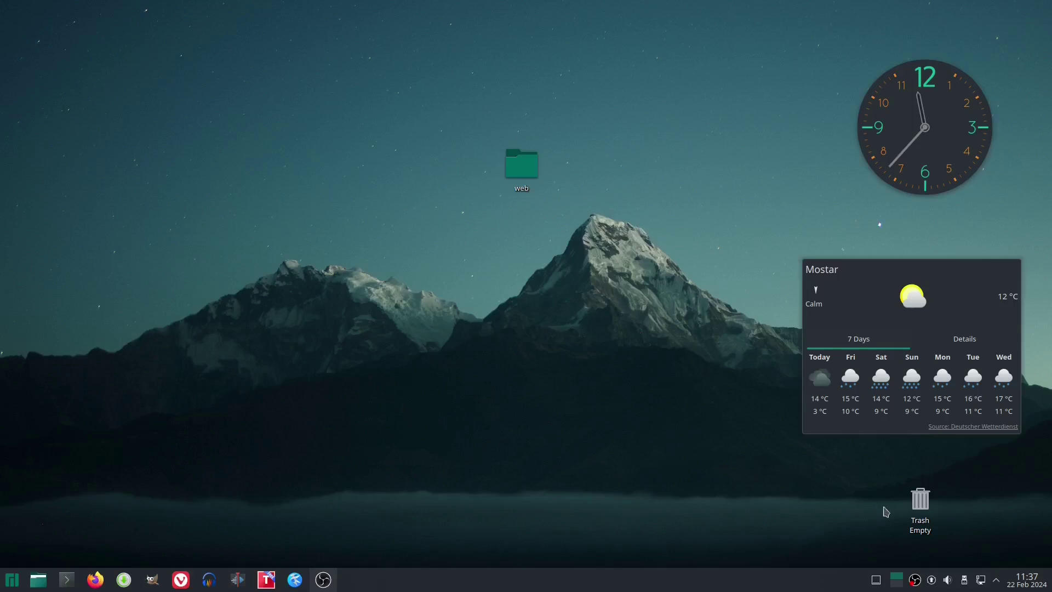
click(1032, 582)
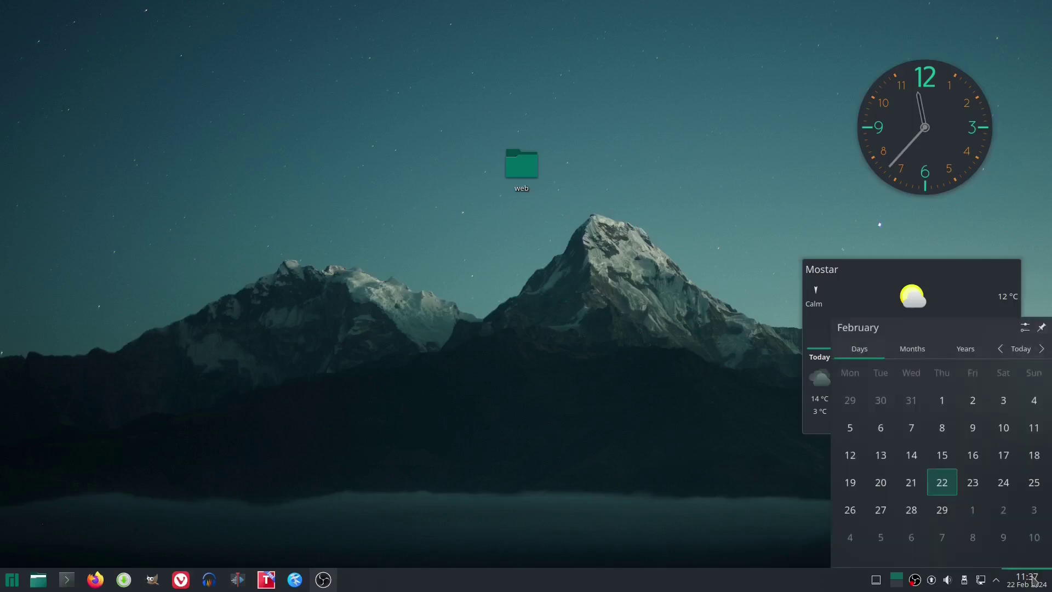
click(1033, 581)
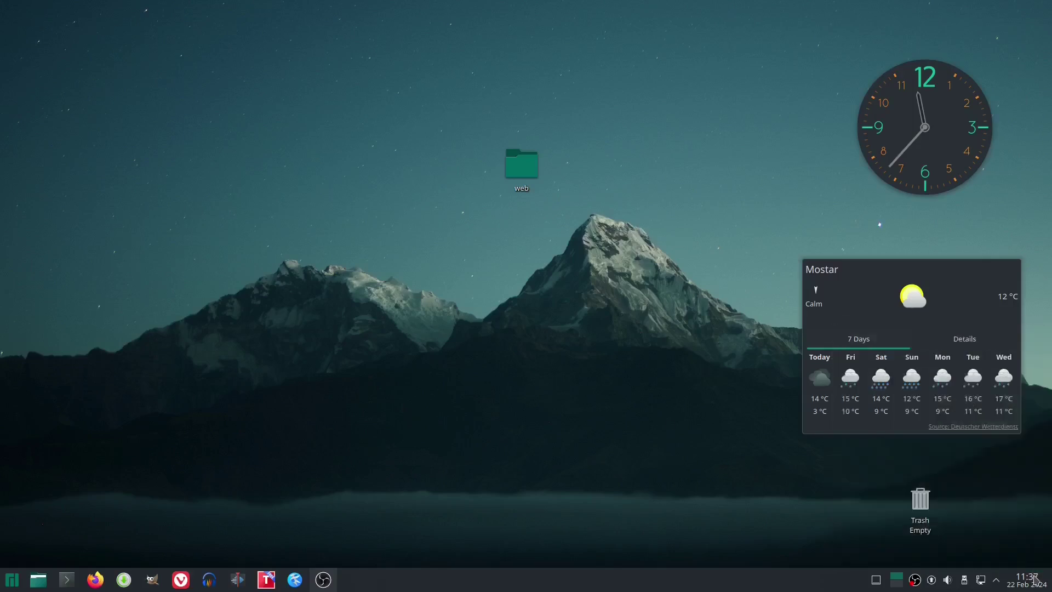
click(948, 581)
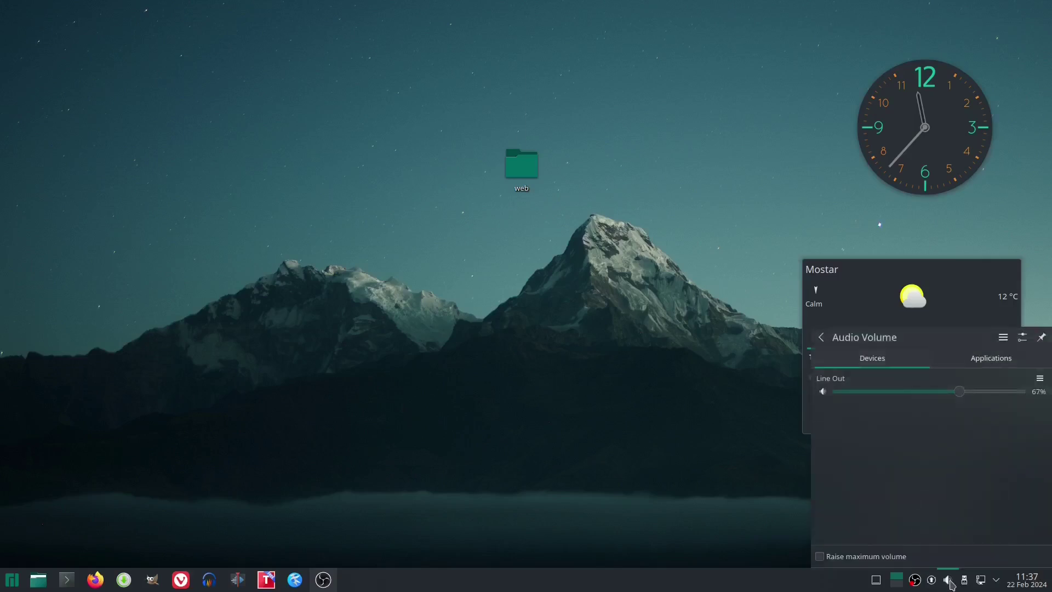
drag(958, 392, 934, 394)
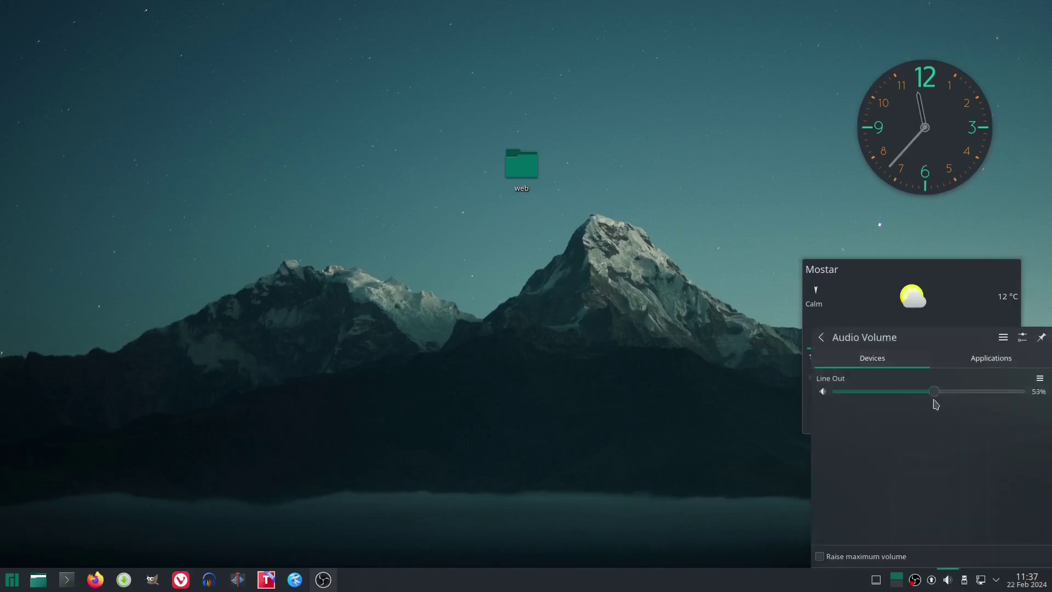